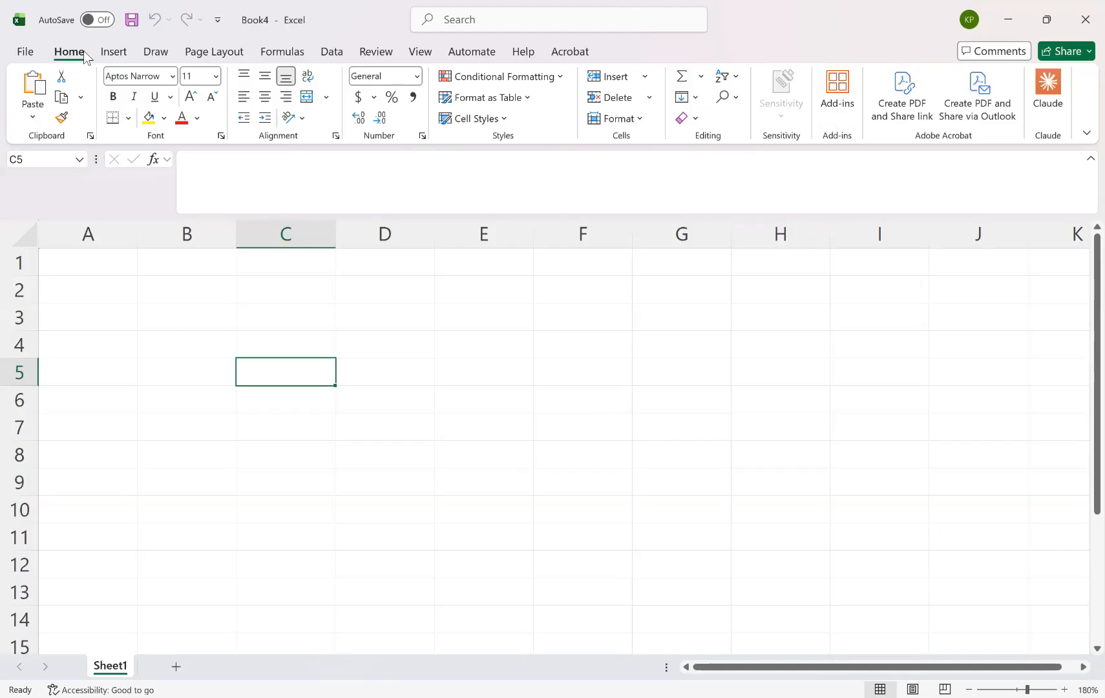
Open the Claude add-in beside the empty Sheet1.
left_click(836, 91)
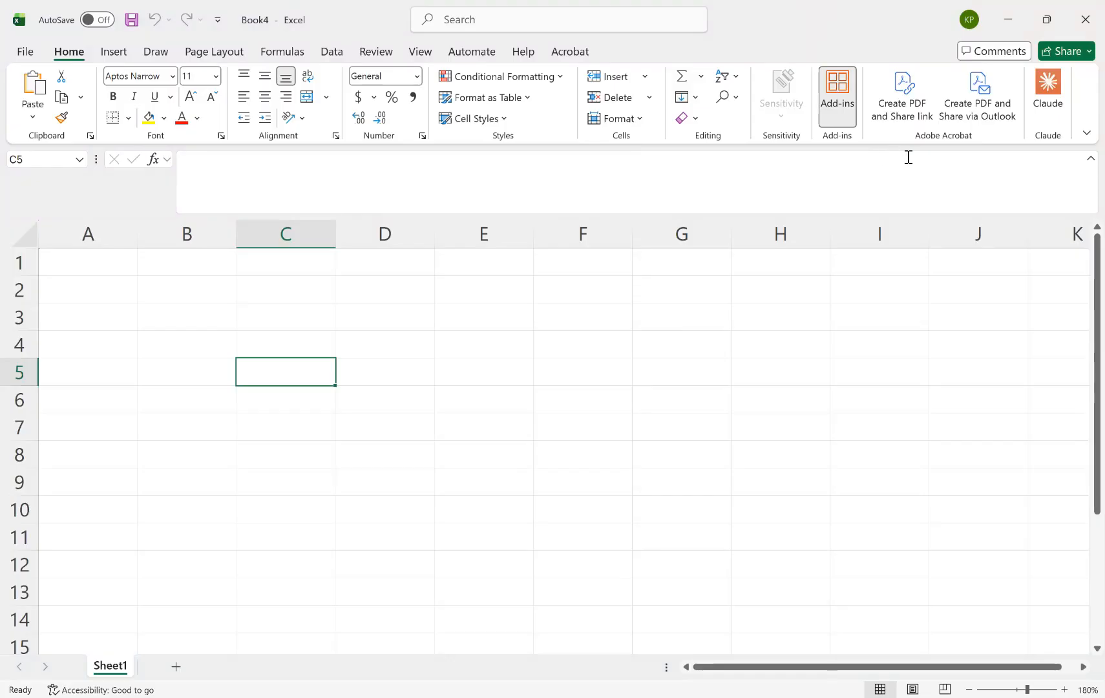
left_click(716, 337)
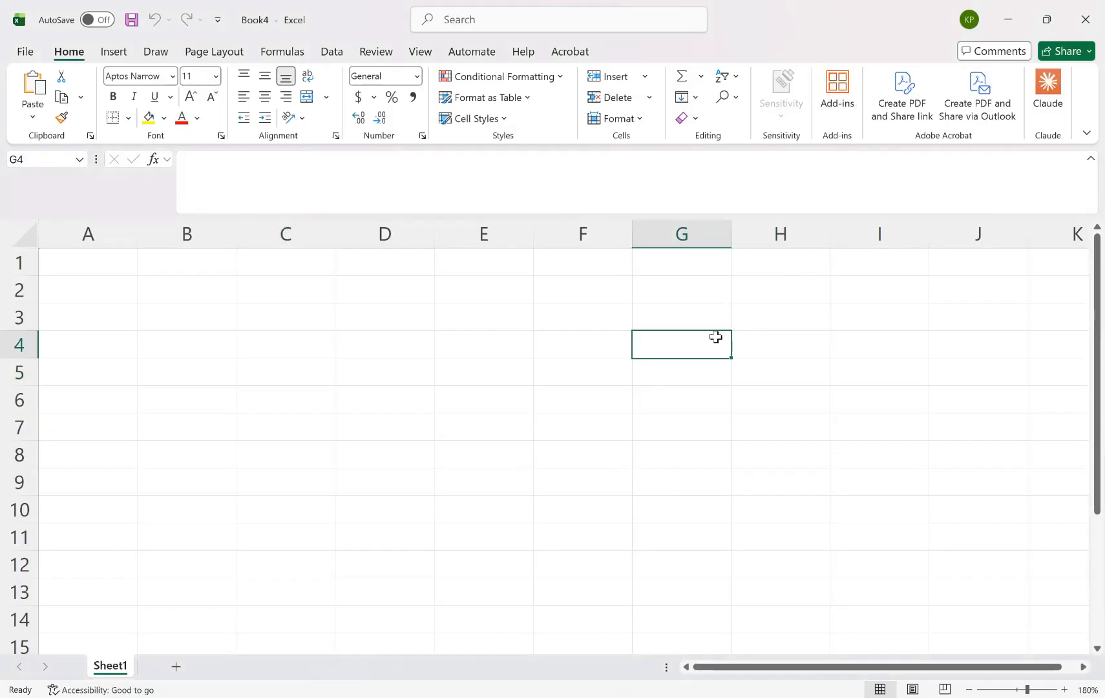
left_click(1048, 87)
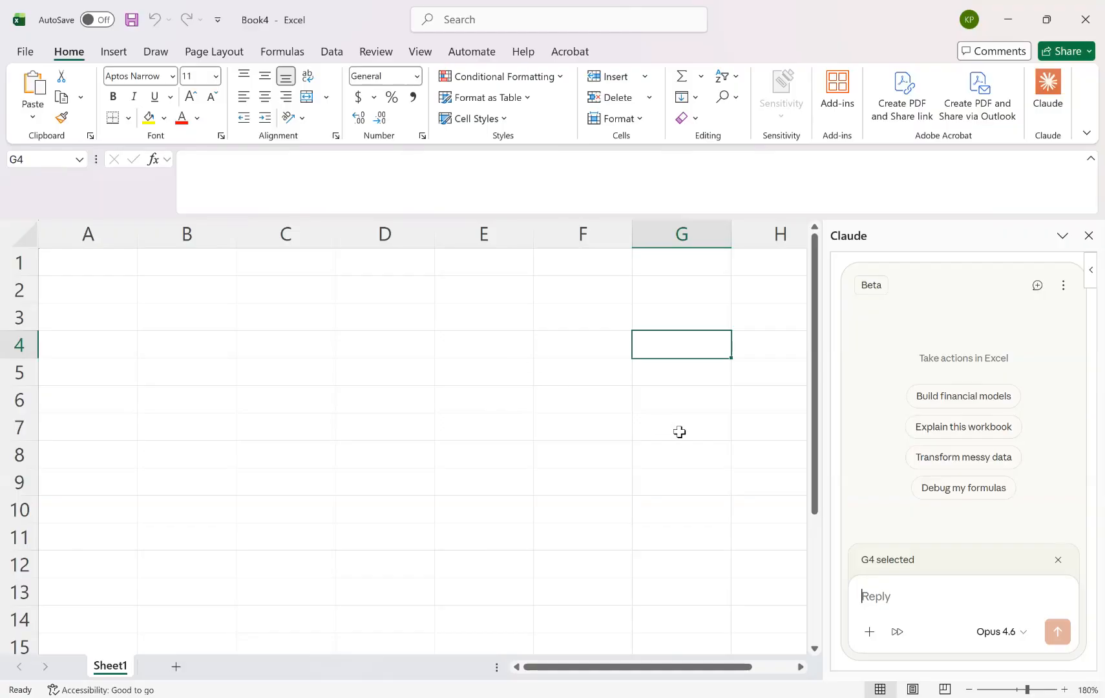
Ask Claude for a two-column Sheet 1 table of 10 monthly retail store costs, equally likely between $1,000 and $2,000, with Total Cost at the bottom.
left_click(885, 594)
type("In Sheet 1, create a table of 2 columns showing 10 monthly cost components at a major retail store, where each cost component varies randomly (equally likely) between $1,000 and $2,000. Also, calculate the Total Cost at the bottom of the table.")
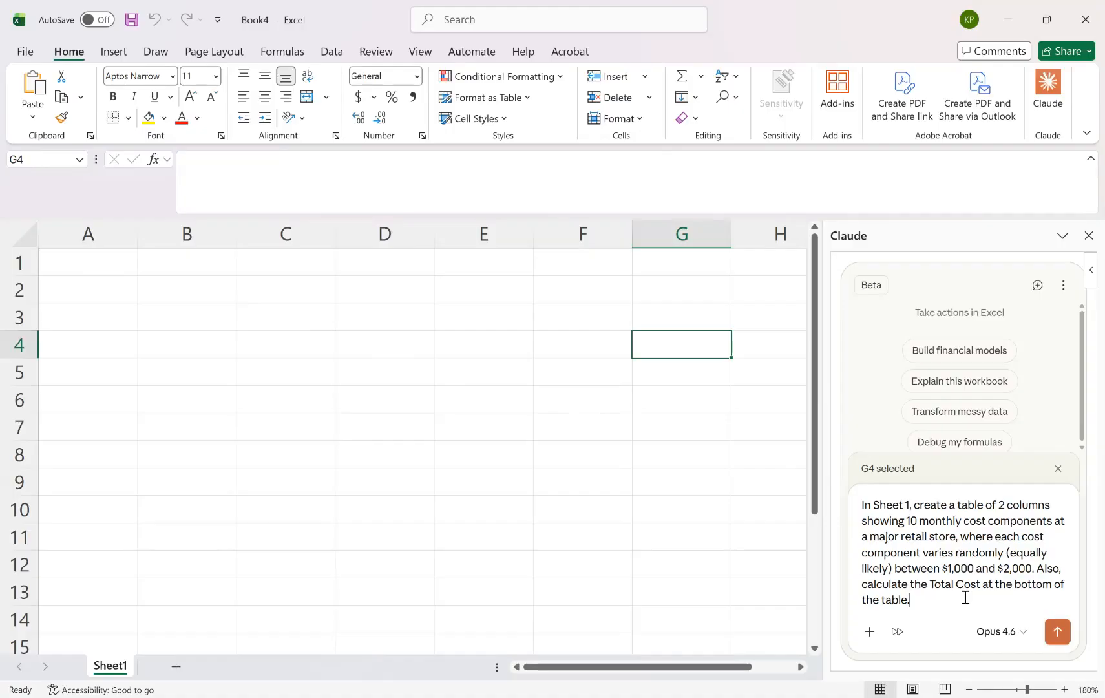
left_click(1058, 634)
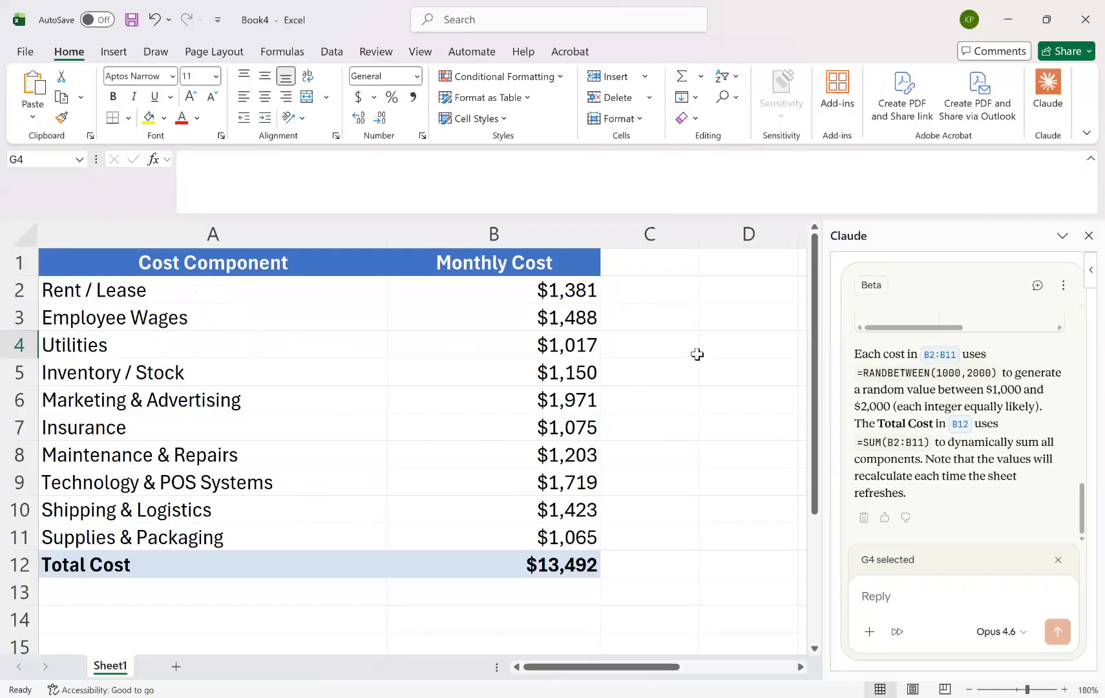
Inspect the Rent / Lease cost formula in B2 and recalculate the sheet several times to watch the random costs.
left_click(557, 291)
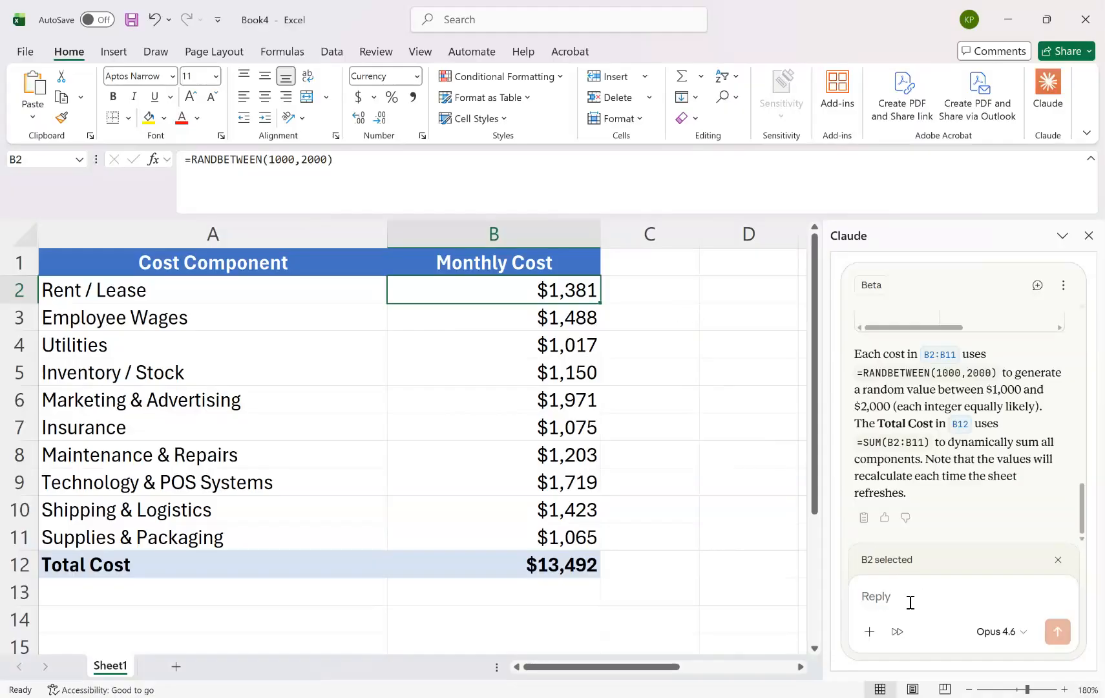
left_click(712, 404)
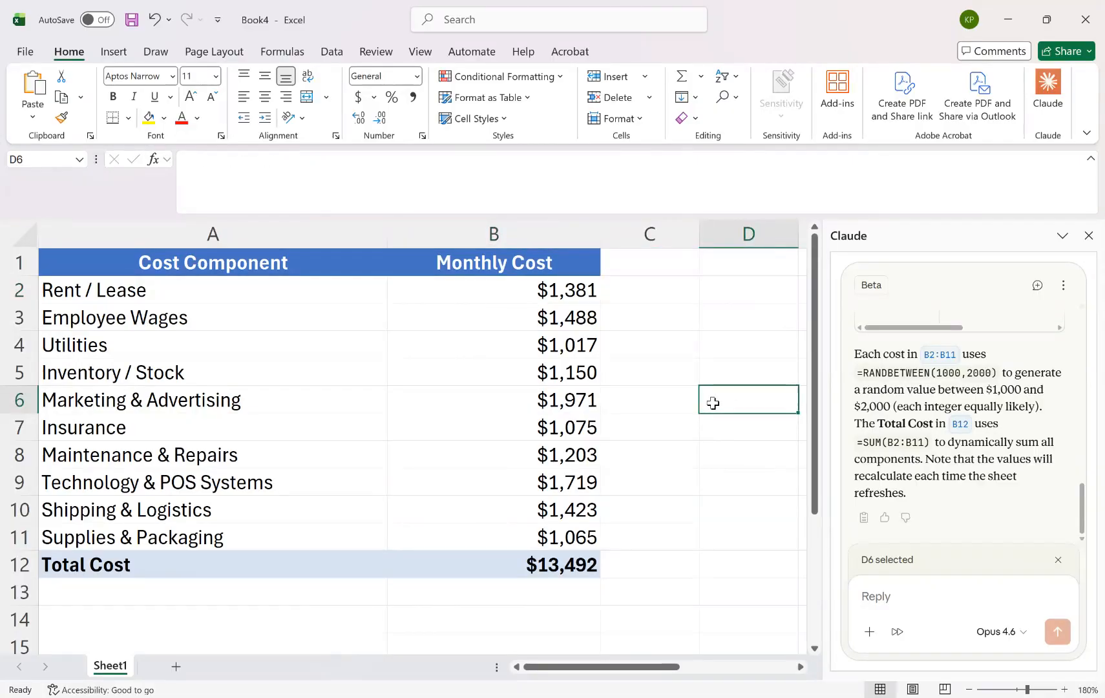
key("F9")
key("F9")
key("F9")
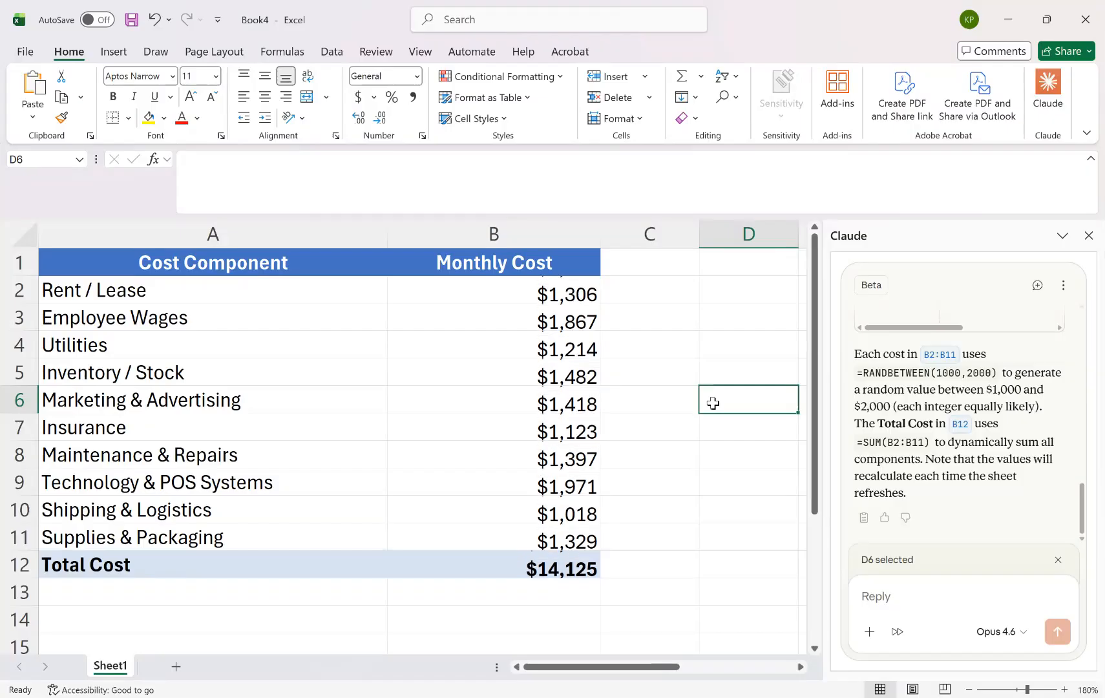
key("F9")
key("F9")
key("F9")
key("F9")
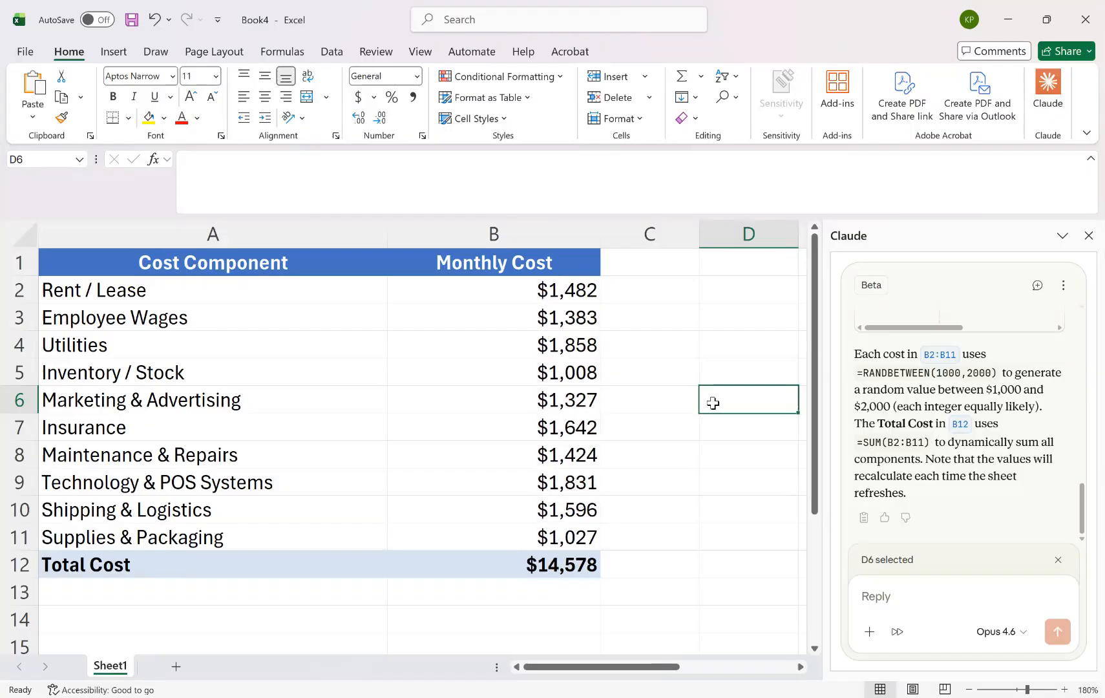
Inspect the Total Cost formula in B12 and recalculate the sheet a few more times.
left_click(548, 562)
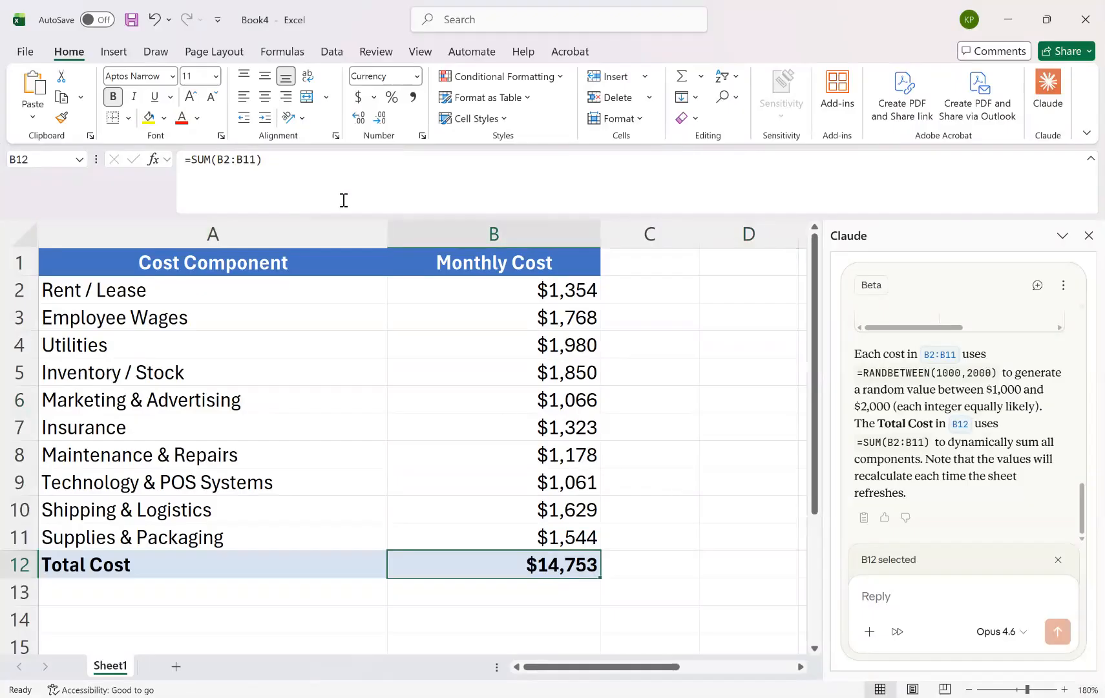
left_click(698, 525)
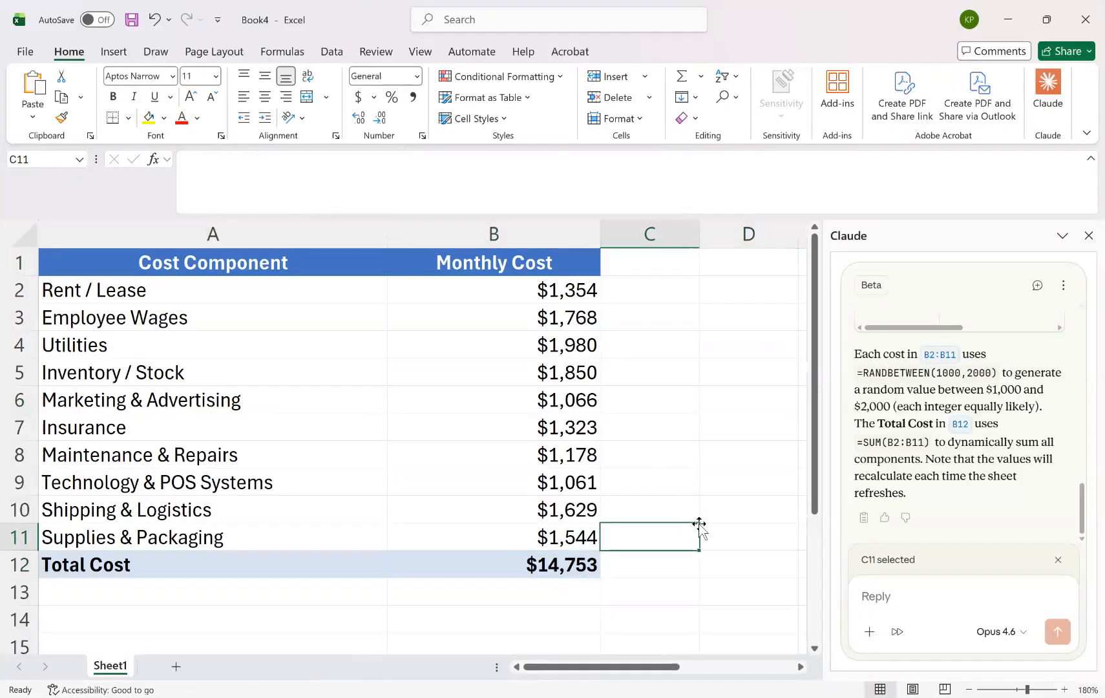
key("F9")
key("F9")
key("F9")
key("F9")
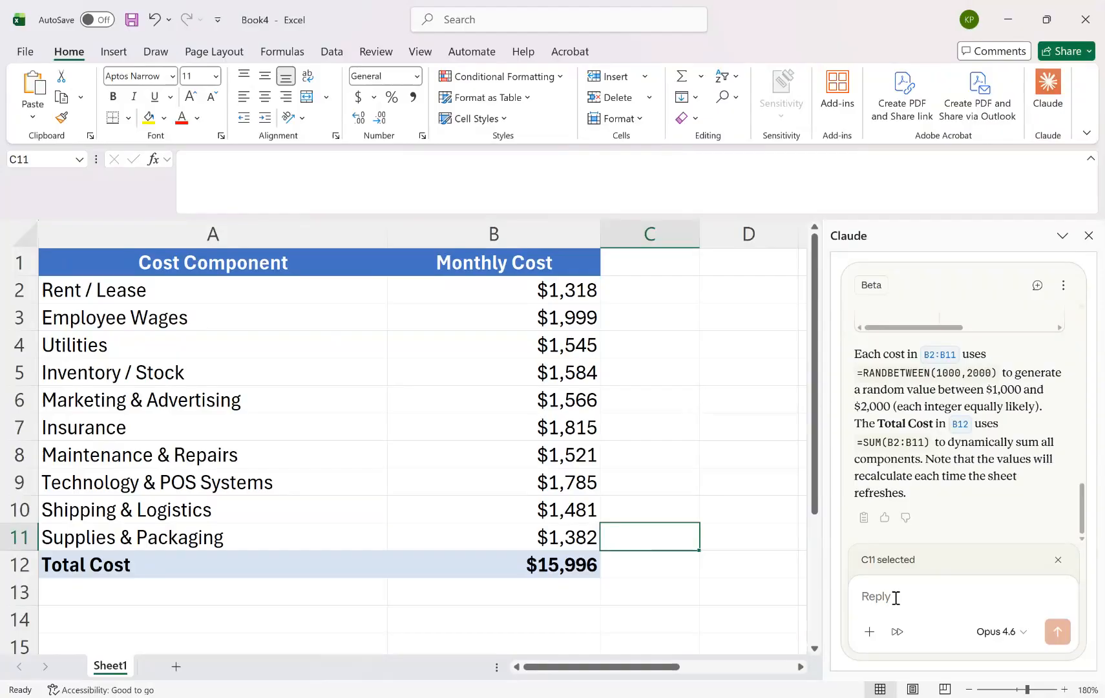
Send Claude the prompt "Create another table showing 20 simulations of the Total Cost.".
left_click_drag(669, 673, 600, 673)
type("Create another table showing")
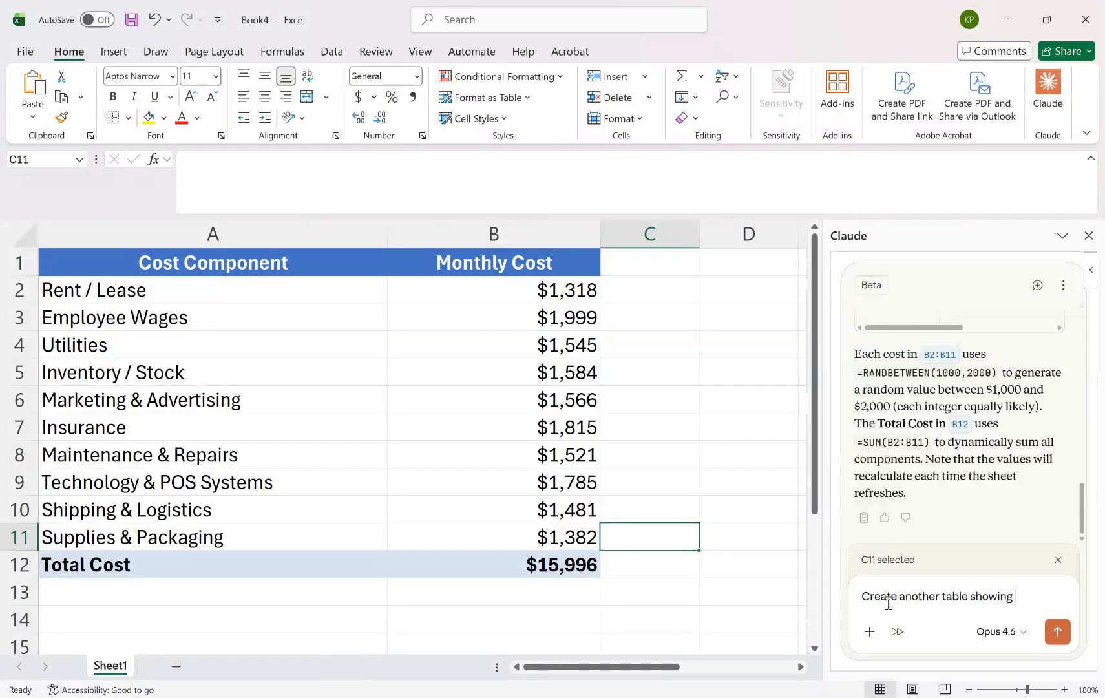
type(" 20 simulations of the Total Cost")
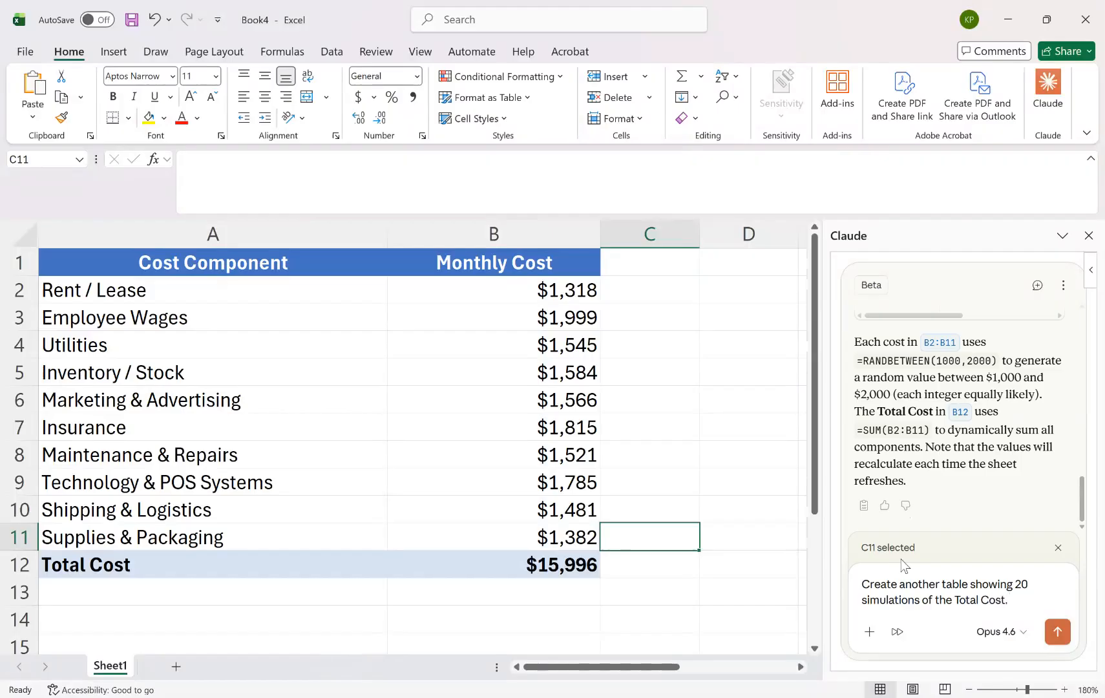
type(". Crea")
key("BackSpace")
key("BackSpace")
key("BackSpace")
key("BackSpace")
left_click_drag(661, 668, 728, 672)
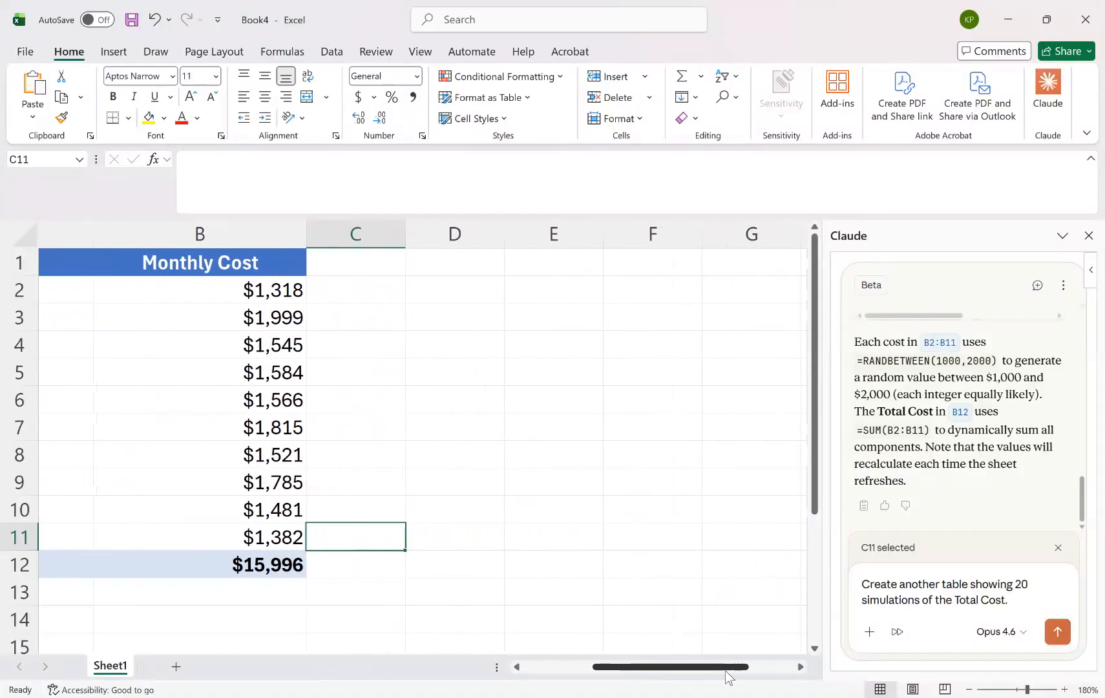
left_click(1057, 632)
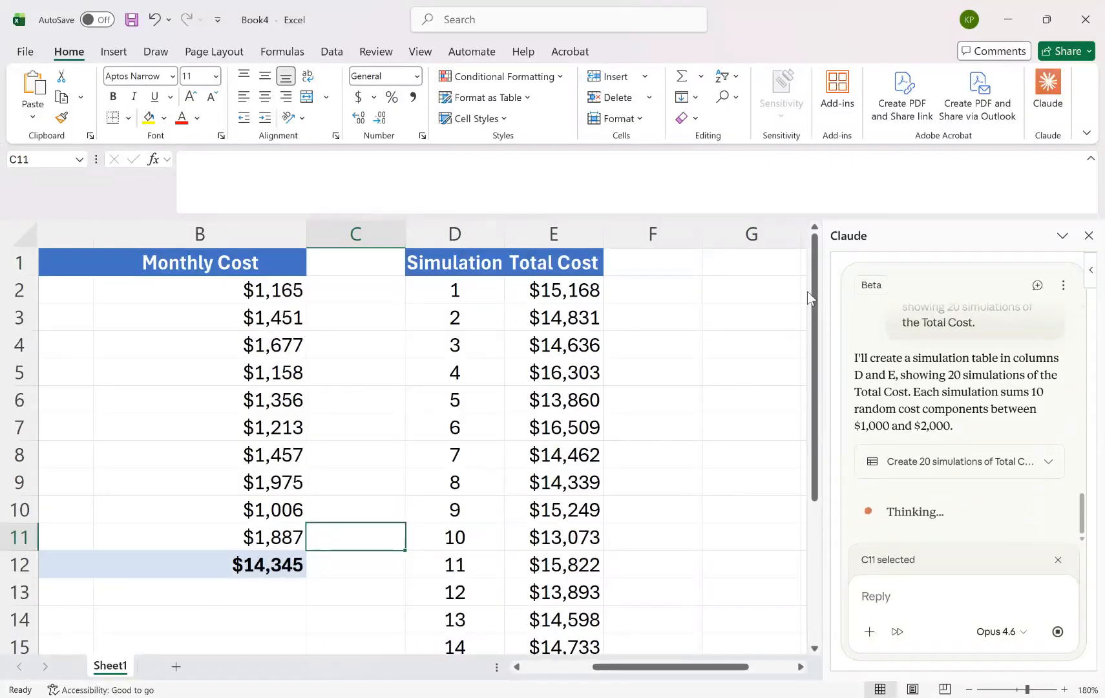
Examine the formulas in the simulation table's Total Cost column, checking several cells from E2 to E8.
left_click_drag(815, 292, 801, 262)
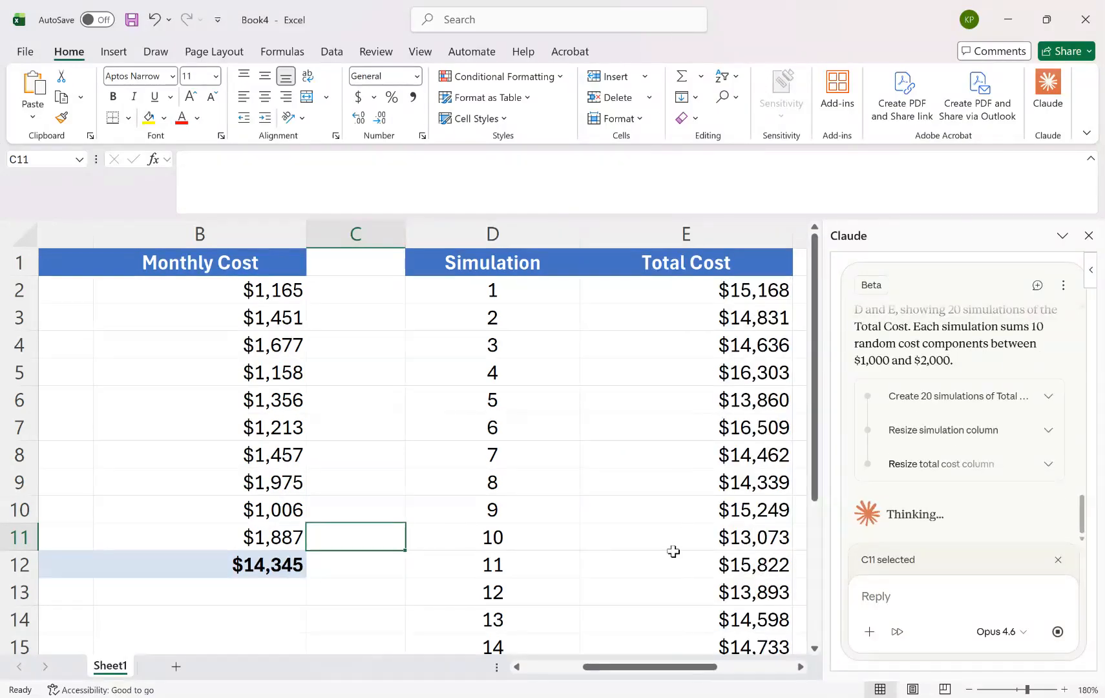
left_click(969, 691)
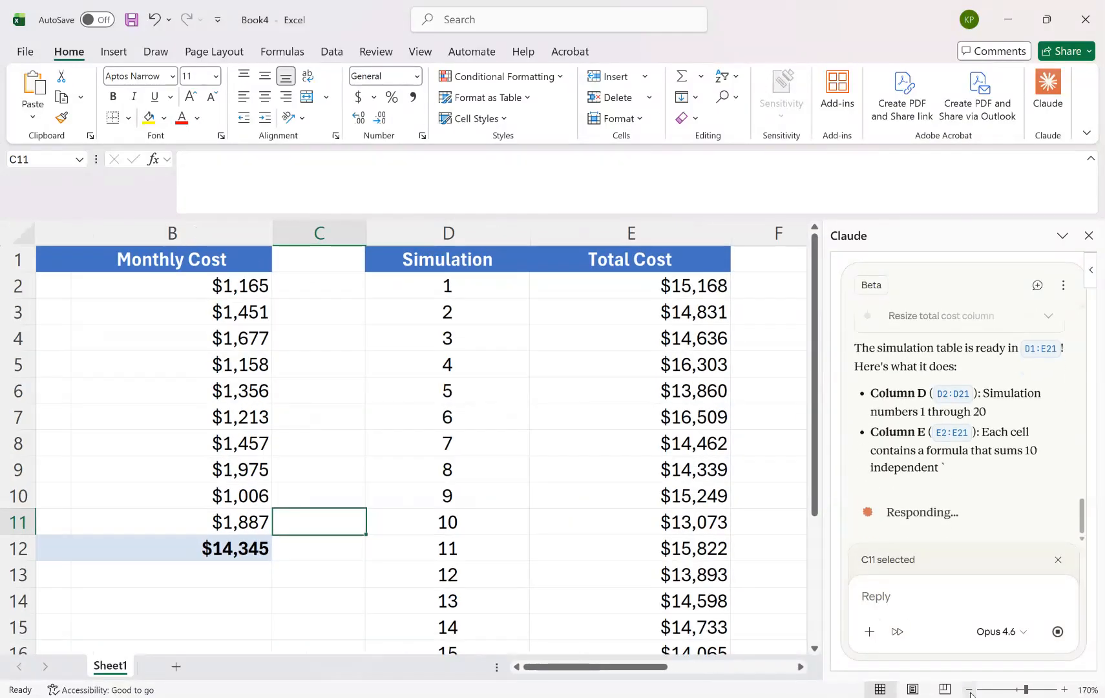
left_click(970, 691)
left_click(970, 691)
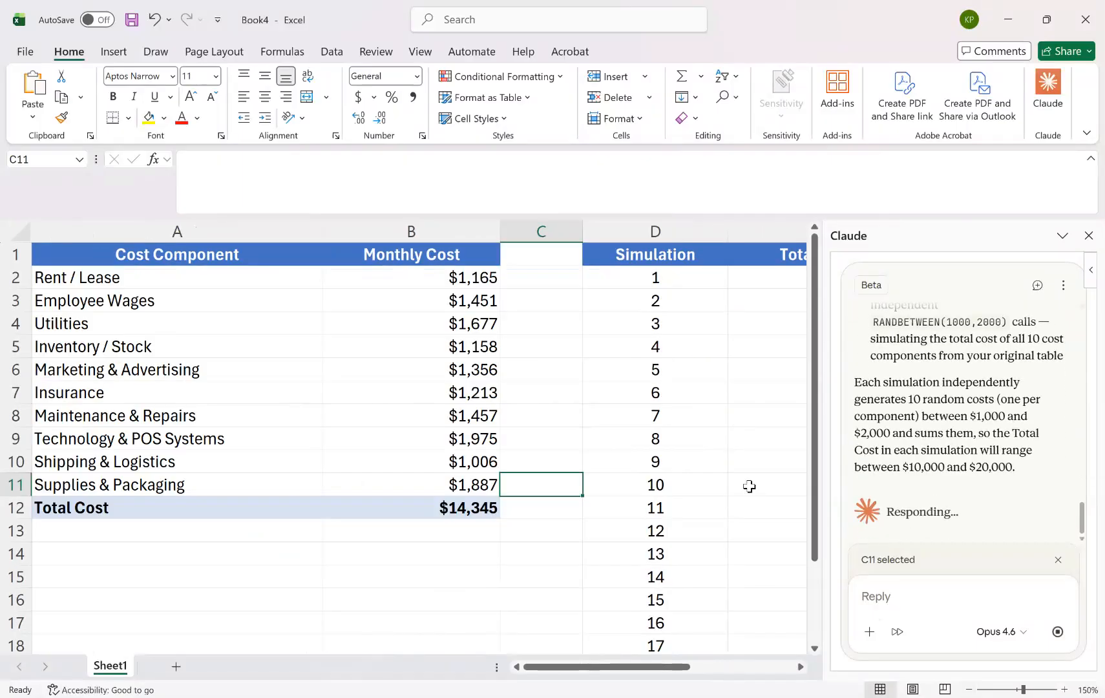
left_click_drag(684, 668, 773, 679)
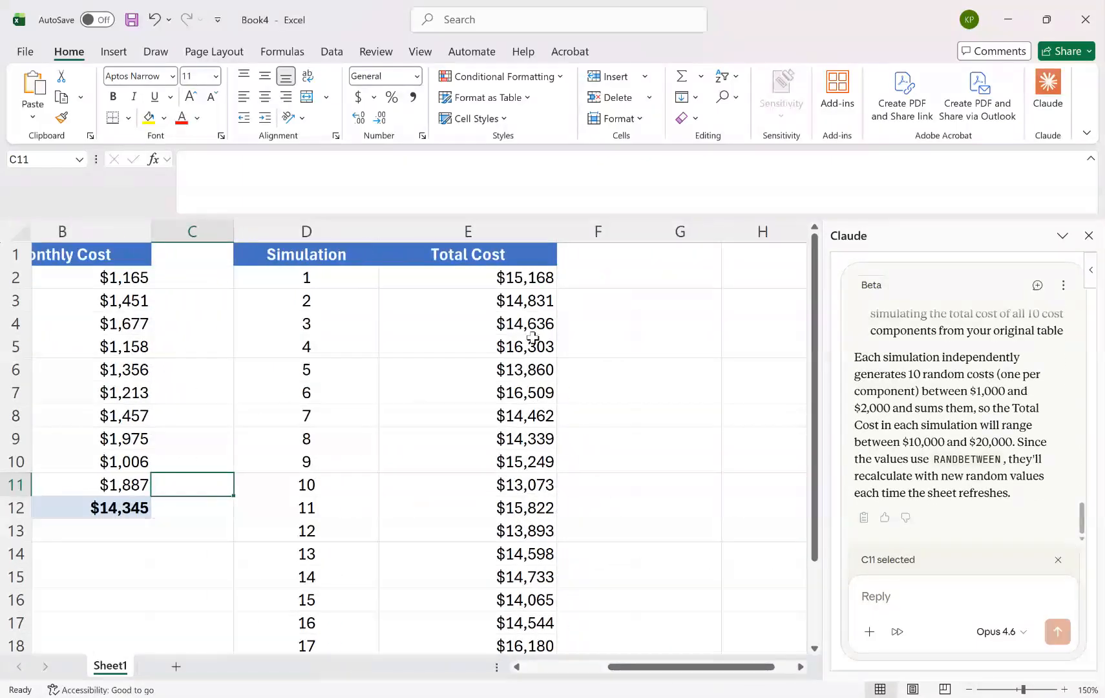
left_click(510, 278)
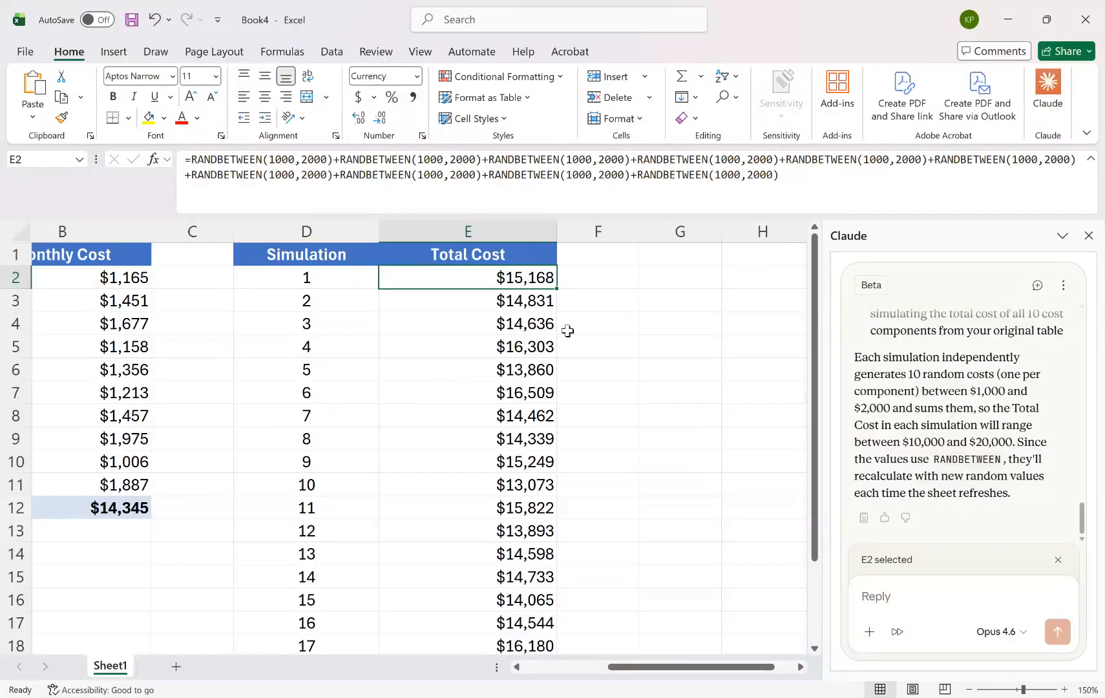
left_click(525, 302)
left_click(546, 320)
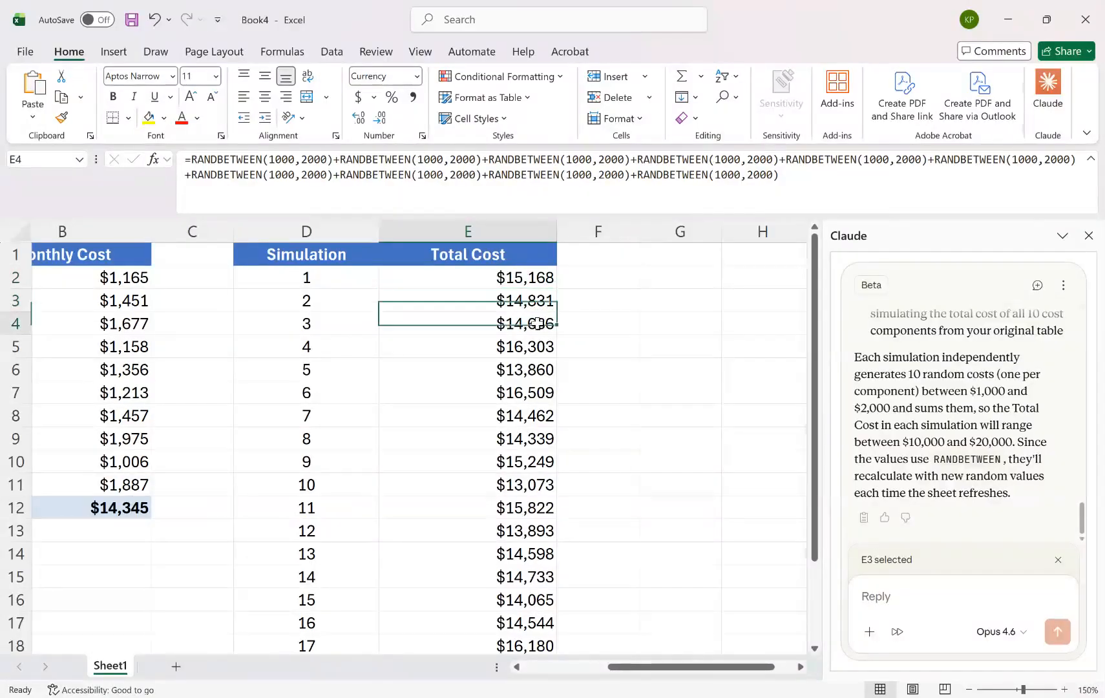
left_click(531, 346)
left_click(530, 378)
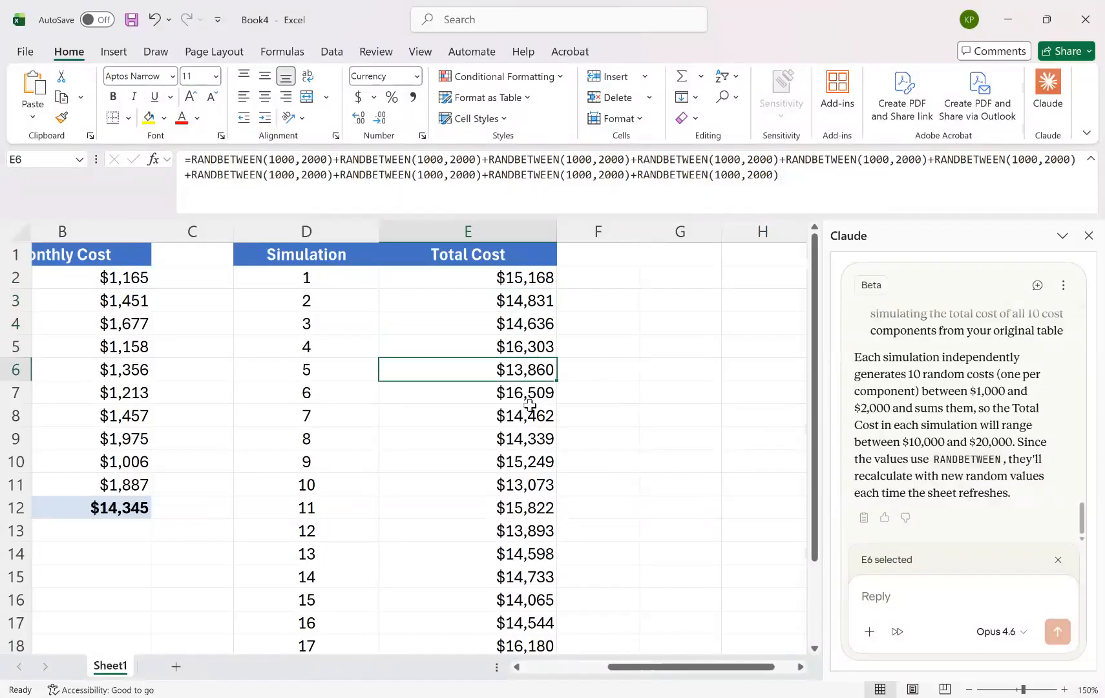
left_click(530, 405)
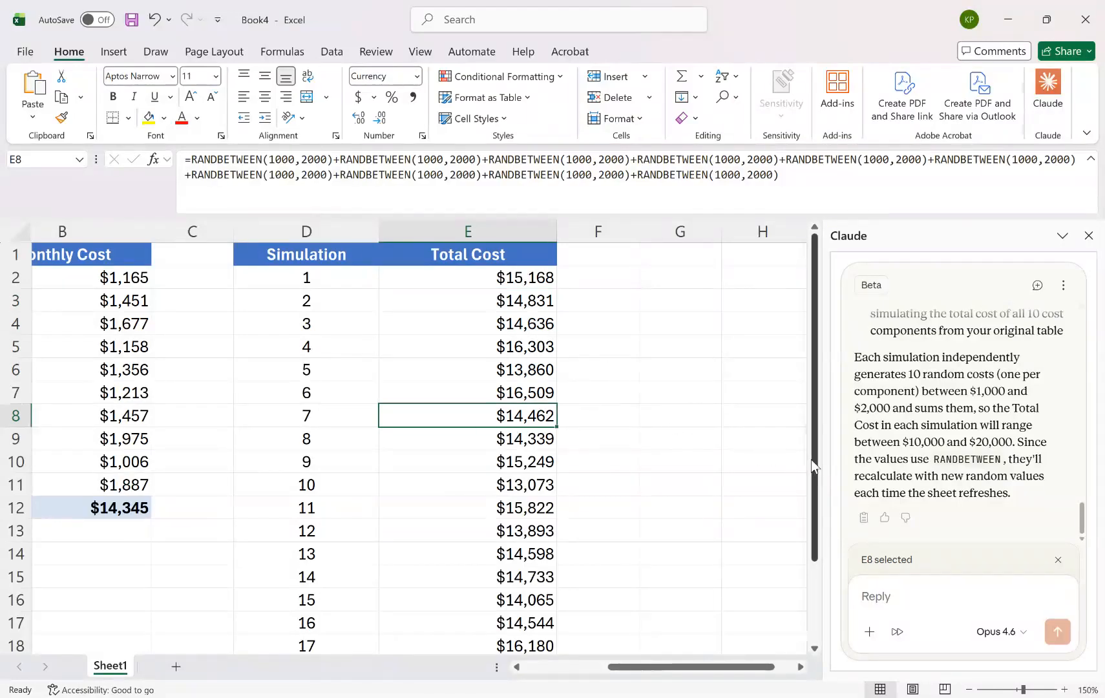
Review the simulated total costs down to simulation 20 at the end of the table.
scroll(819, 478, "down", 2)
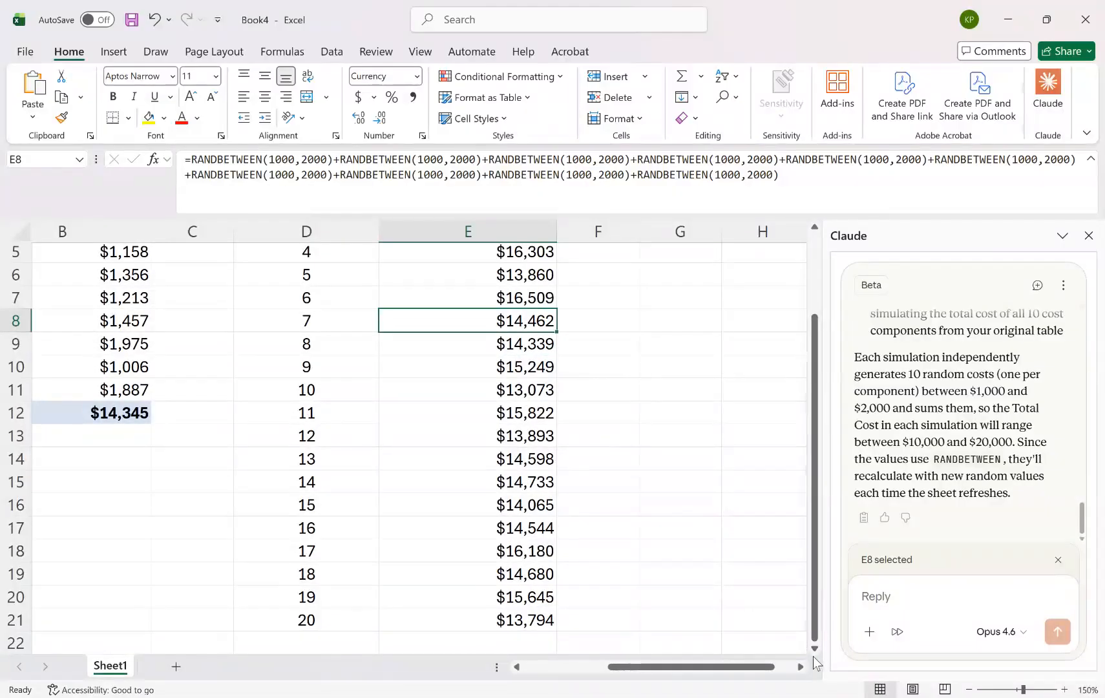
left_click(730, 594)
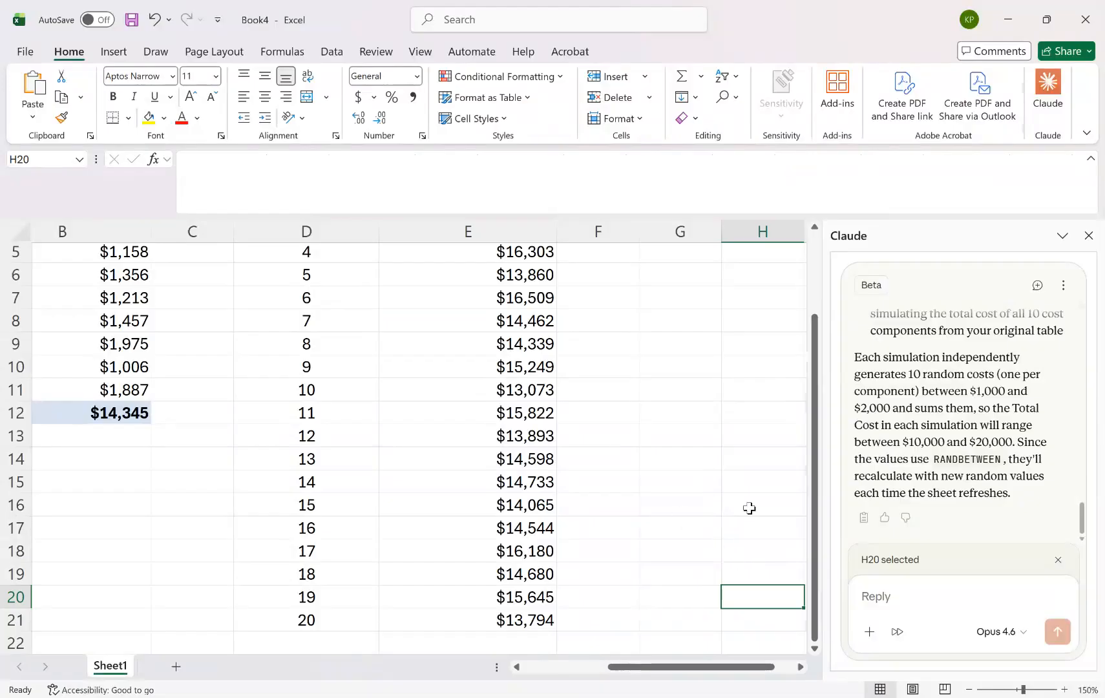
left_click_drag(813, 524, 798, 422)
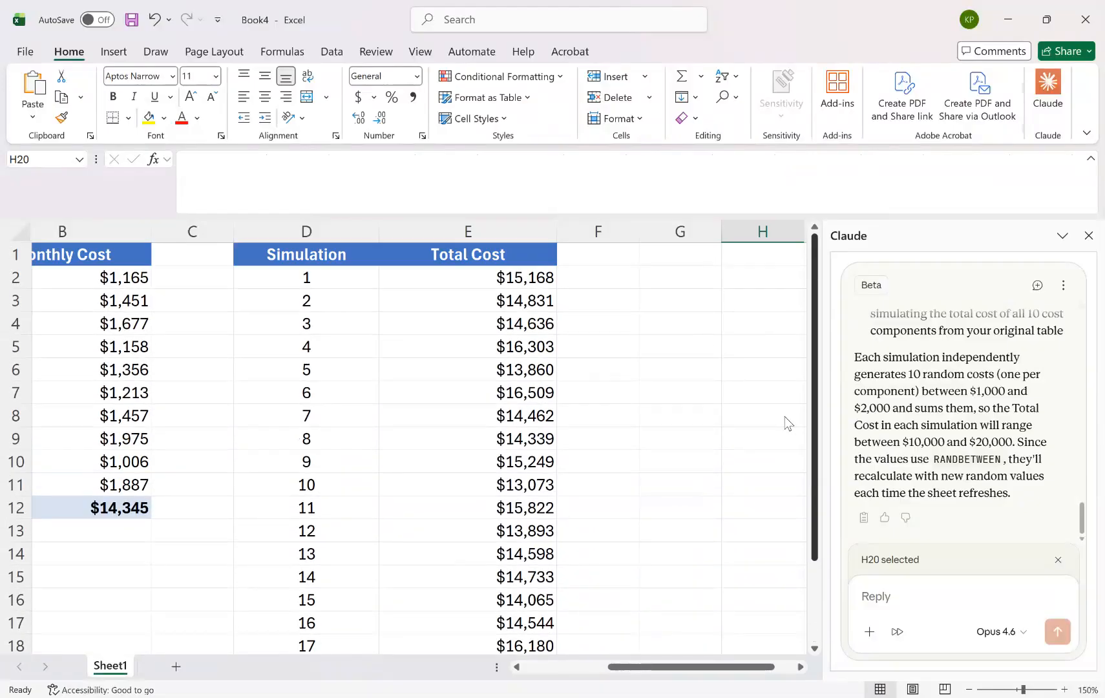
scroll(794, 446, "down", 2)
scroll(791, 450, "up", 2)
scroll(790, 480, "down", 2)
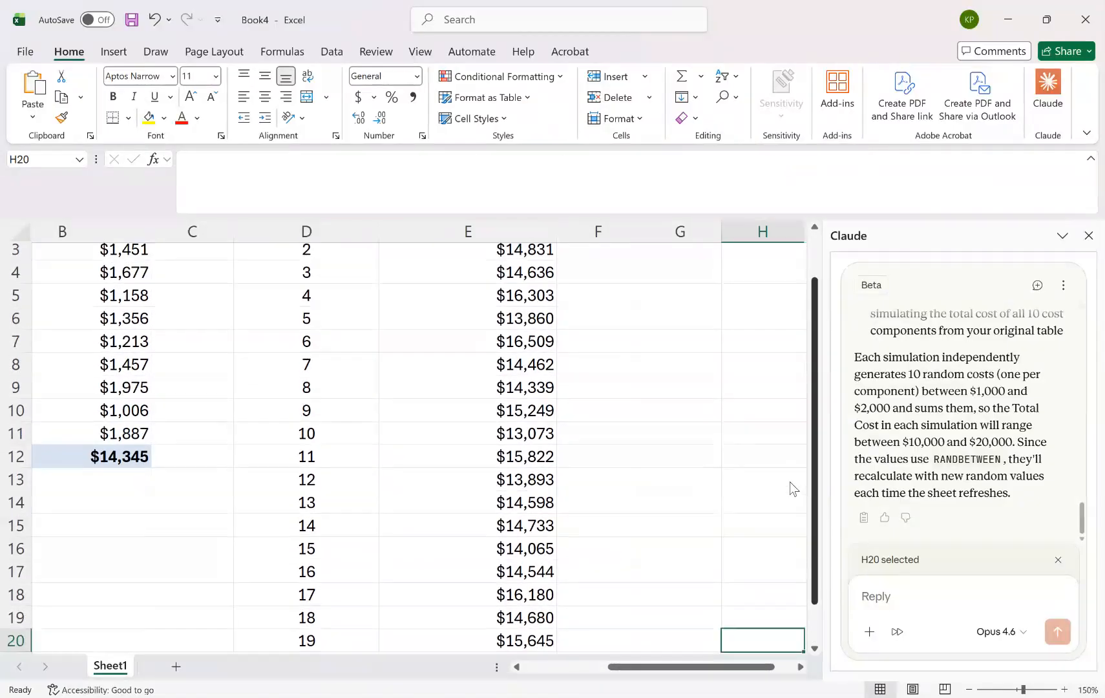
scroll(791, 492, "up", 2)
scroll(789, 397, "down", 1)
scroll(793, 498, "down", 1)
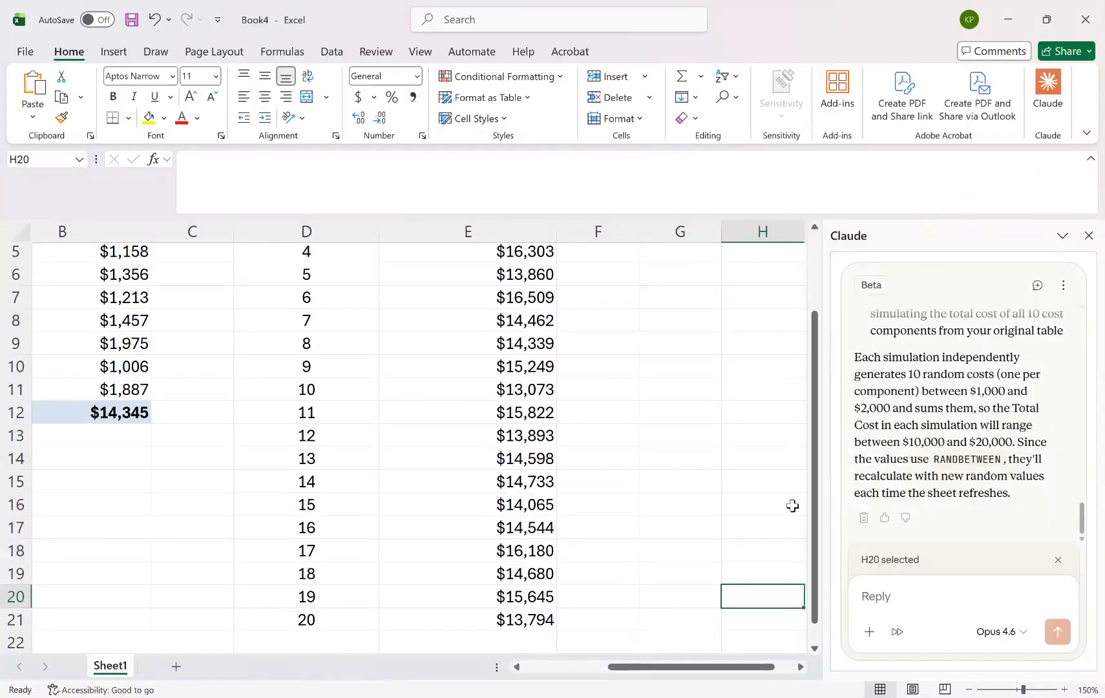
mouse_move(814, 480)
left_mouse_down()
mouse_move(799, 422)
mouse_move(801, 464)
left_mouse_up()
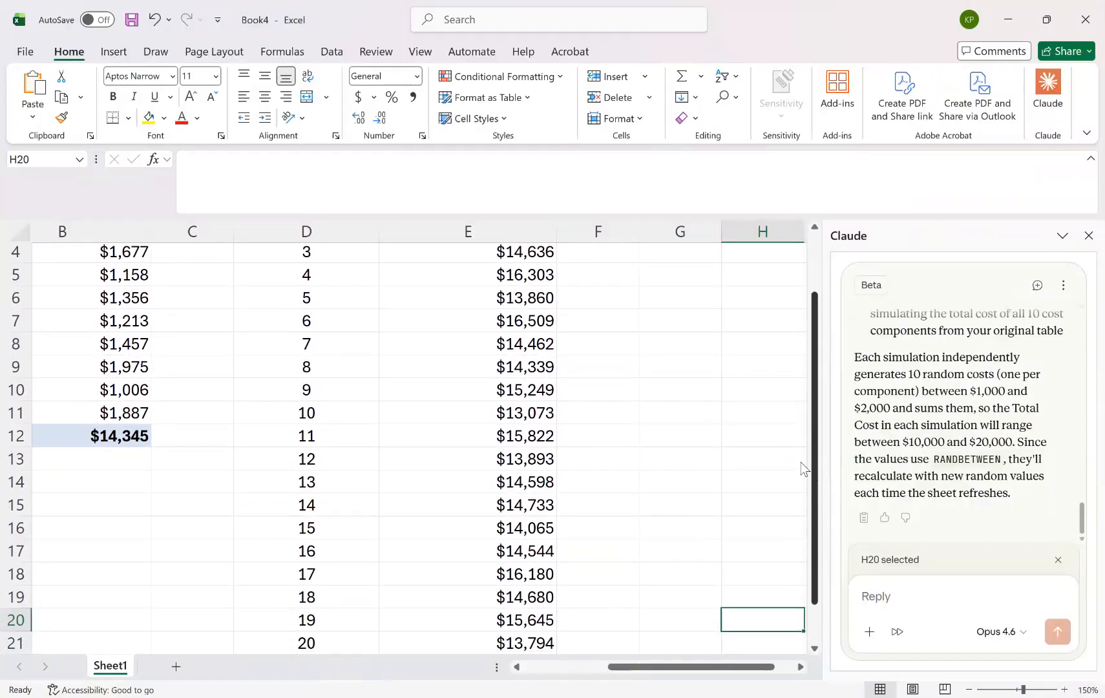
Draft a reply to Claude reading "Calculate the probability that the Total Cost is <= $14,000.".
left_click(892, 602)
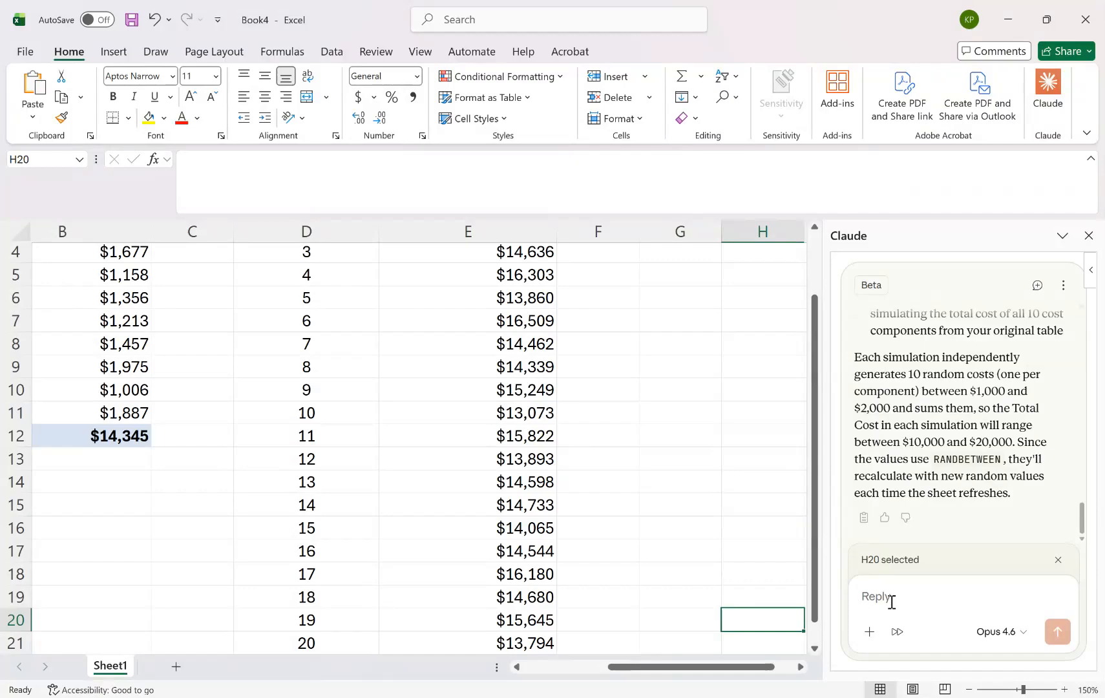
type("C")
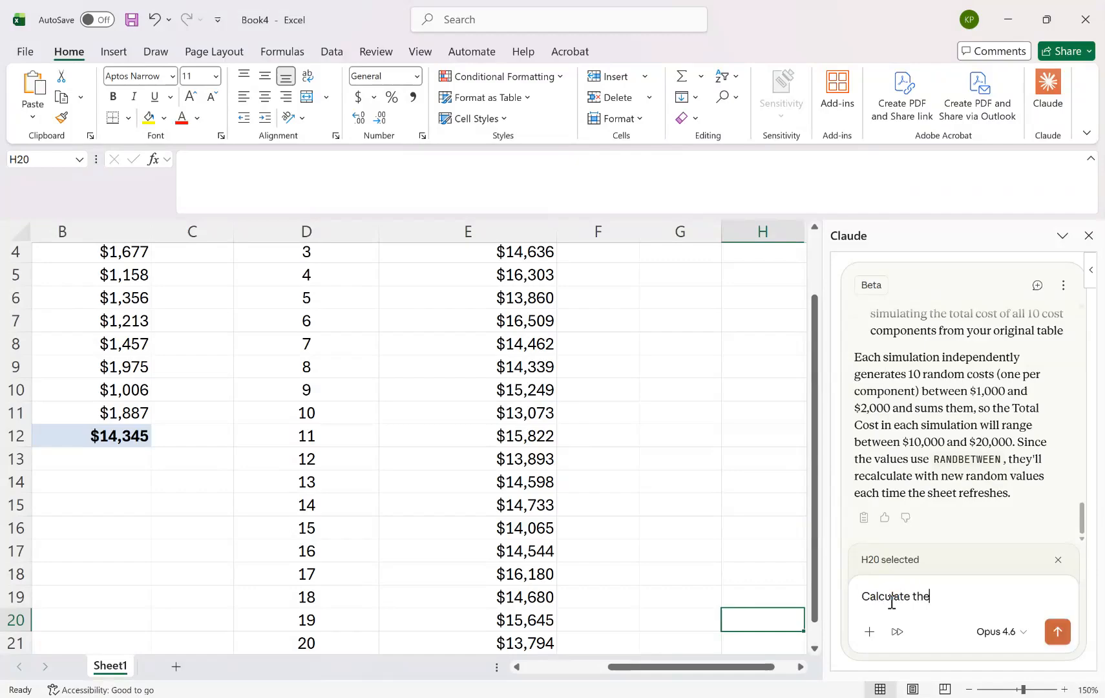
type("alculate the probability t")
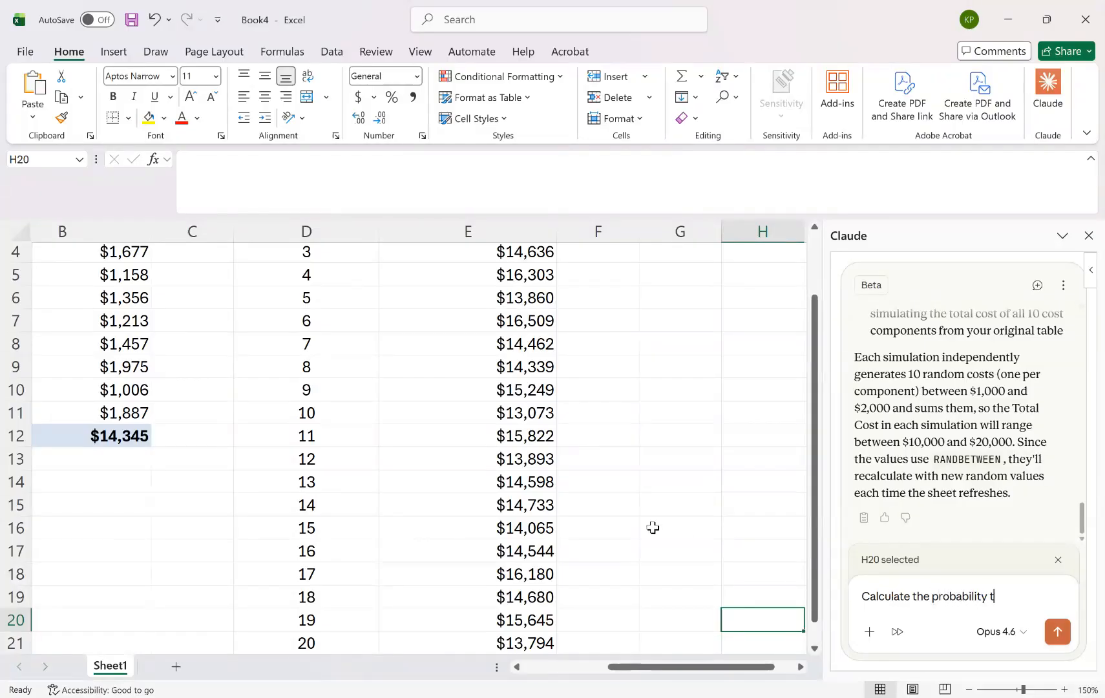
type("hat the Total Cost")
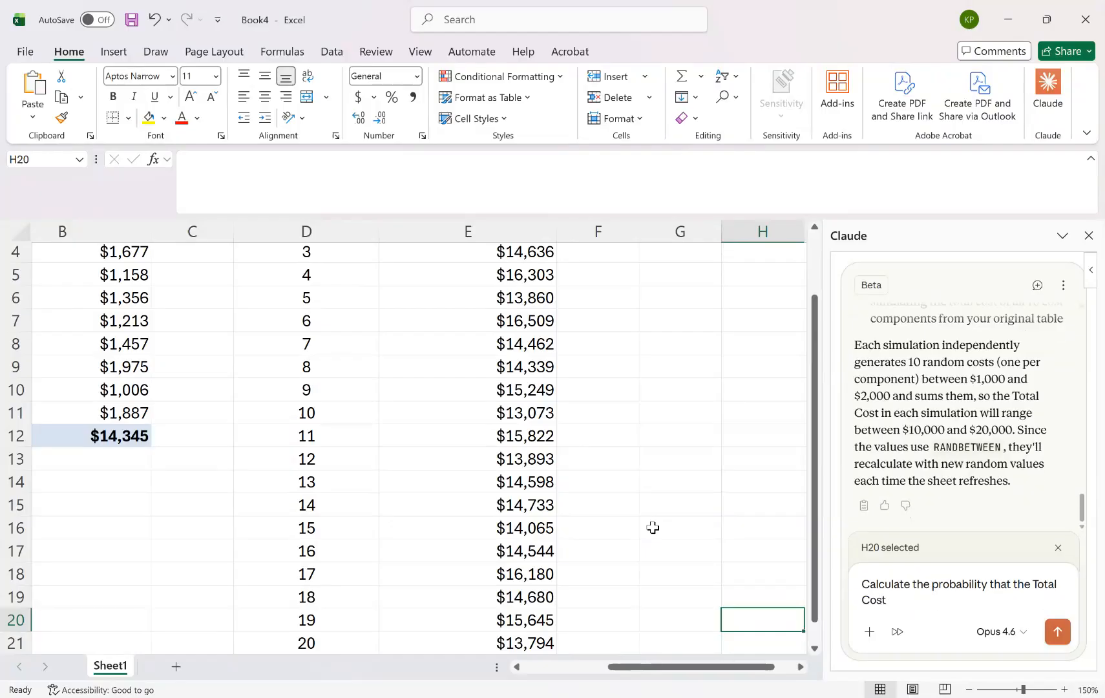
type(" is <= $14,000.")
Begin the drafted prompt with "Based on these simulations, ", make "calculate" lowercase, and send it to Claude.
left_click(864, 585)
type("Based on th")
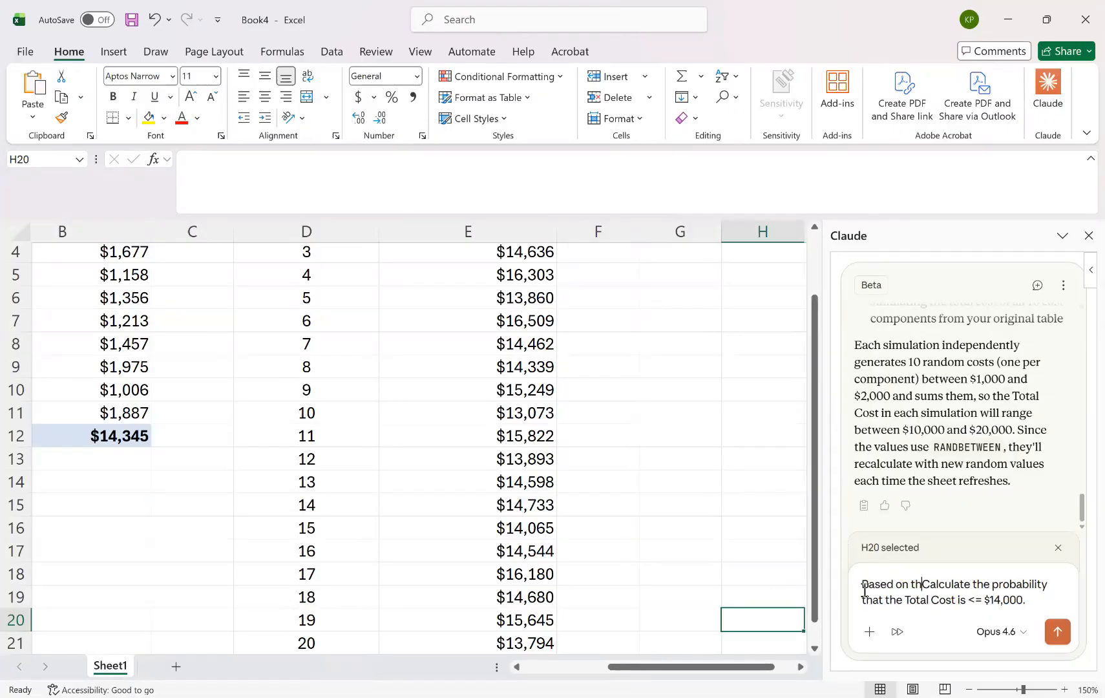
type("ese simulations,")
key("Delete")
type("c")
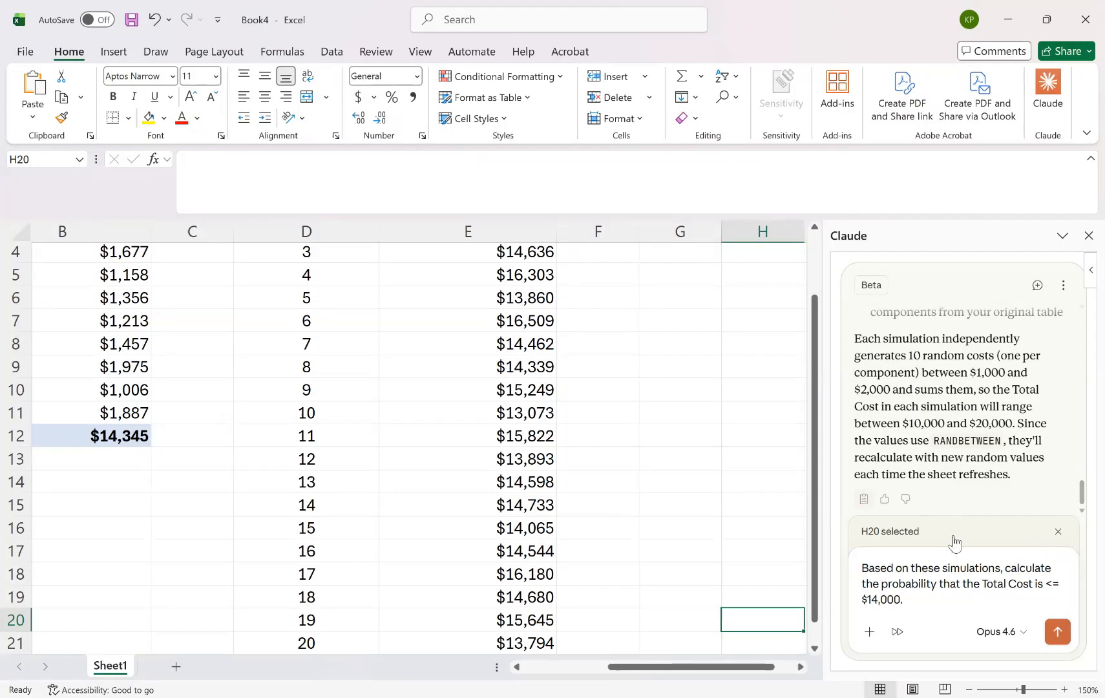
left_click(1056, 633)
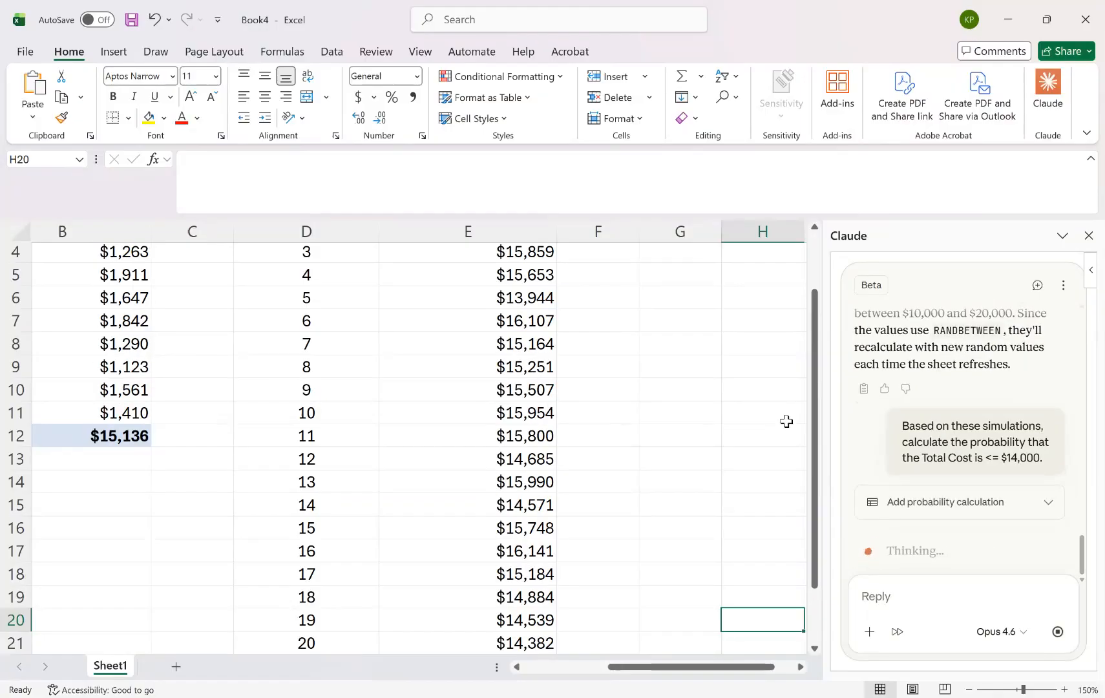
Inspect the COUNTIF formula behind the P(Cost ≤ $14,000) result in E23, keeping it as it is.
left_click_drag(815, 483, 814, 538)
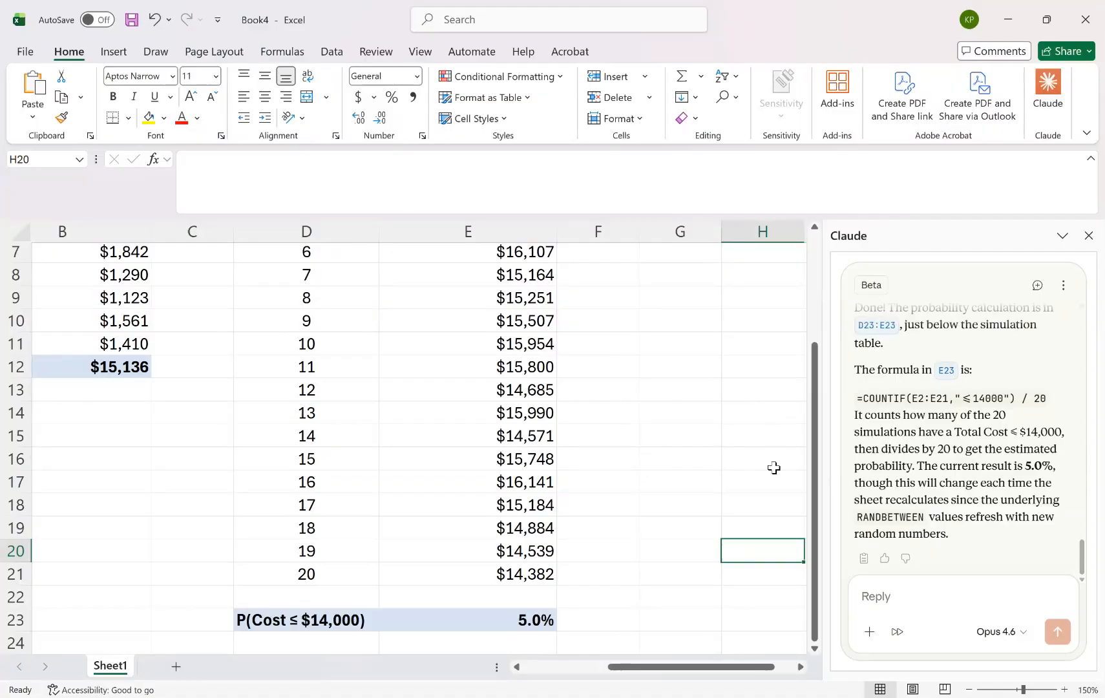
left_click_drag(815, 480, 819, 539)
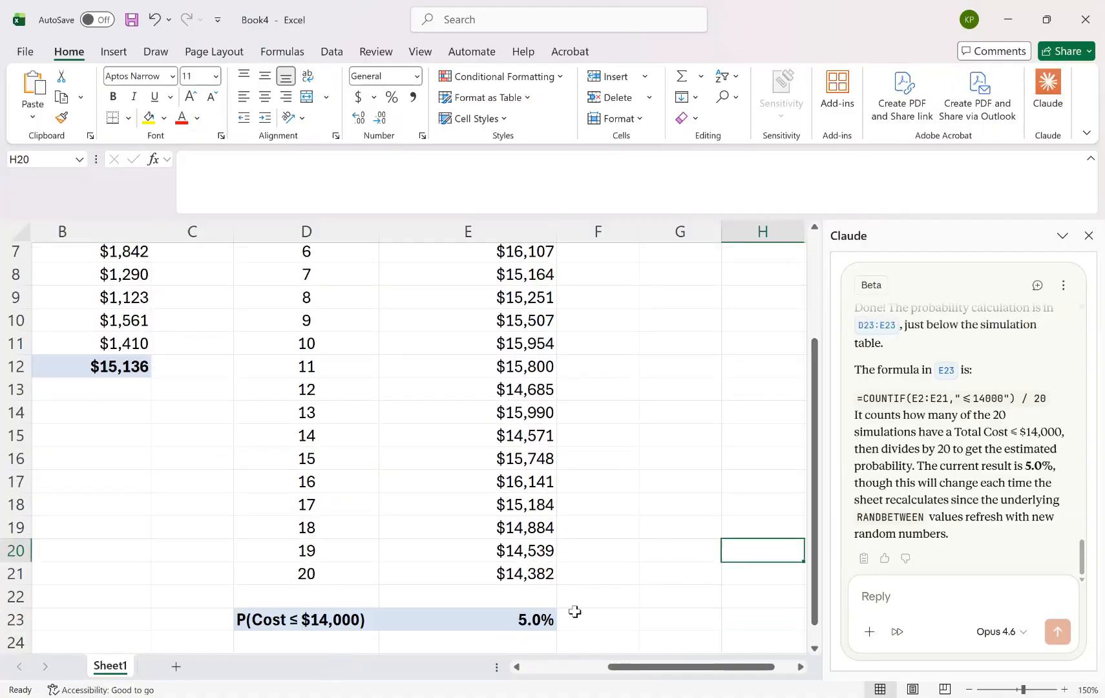
double_click(521, 620)
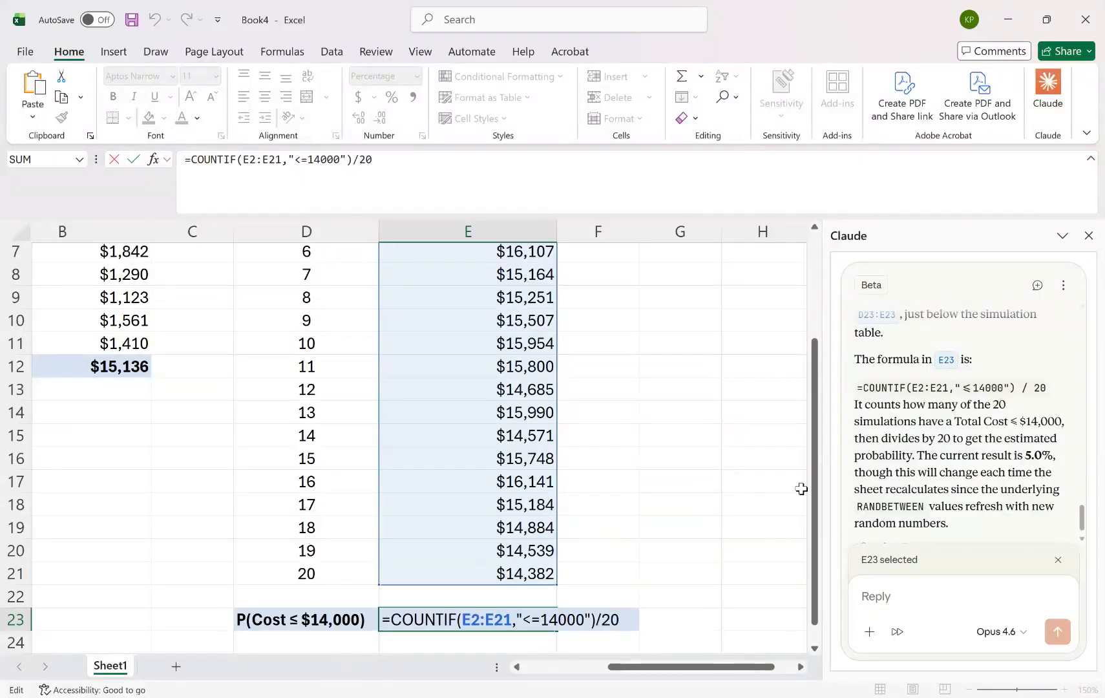
left_click_drag(814, 488, 814, 517)
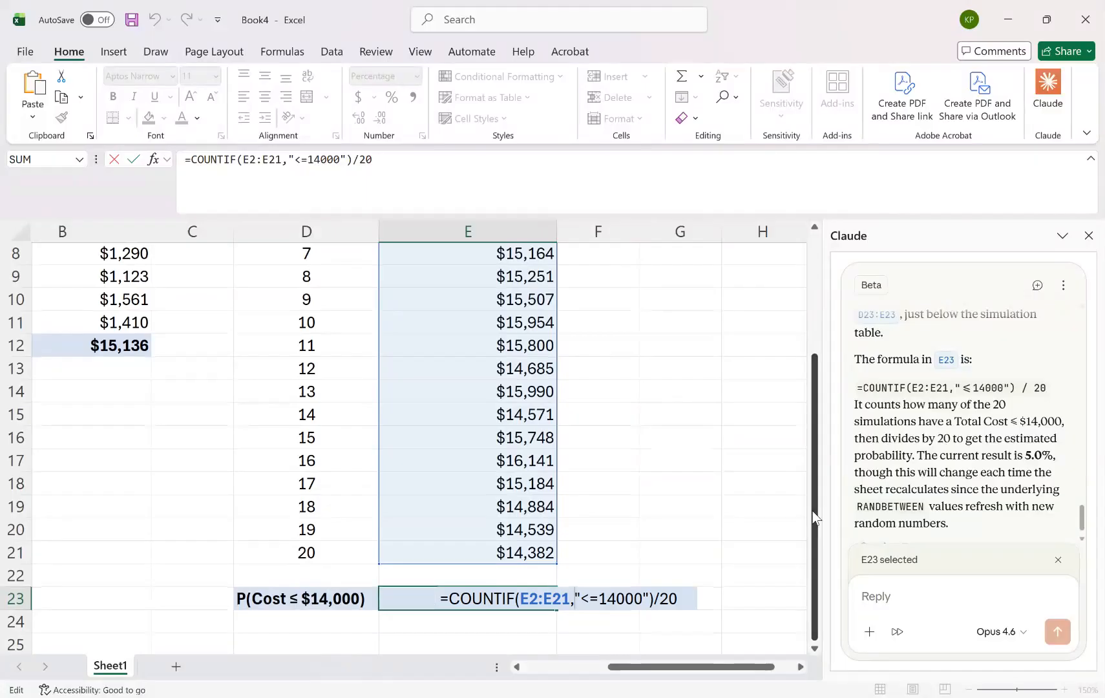
key("Return")
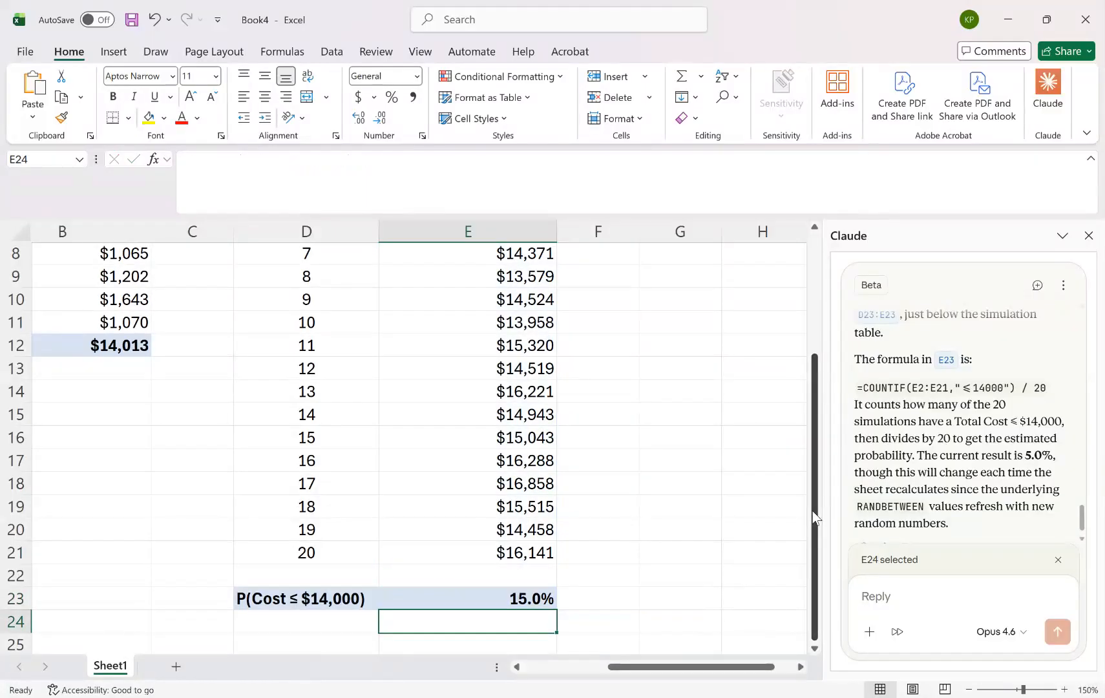
Check the Total Cost formula of simulation 1 in E2 and return to the probability row with empty cell G7 selected.
left_click_drag(815, 468, 765, 321)
left_click(569, 285)
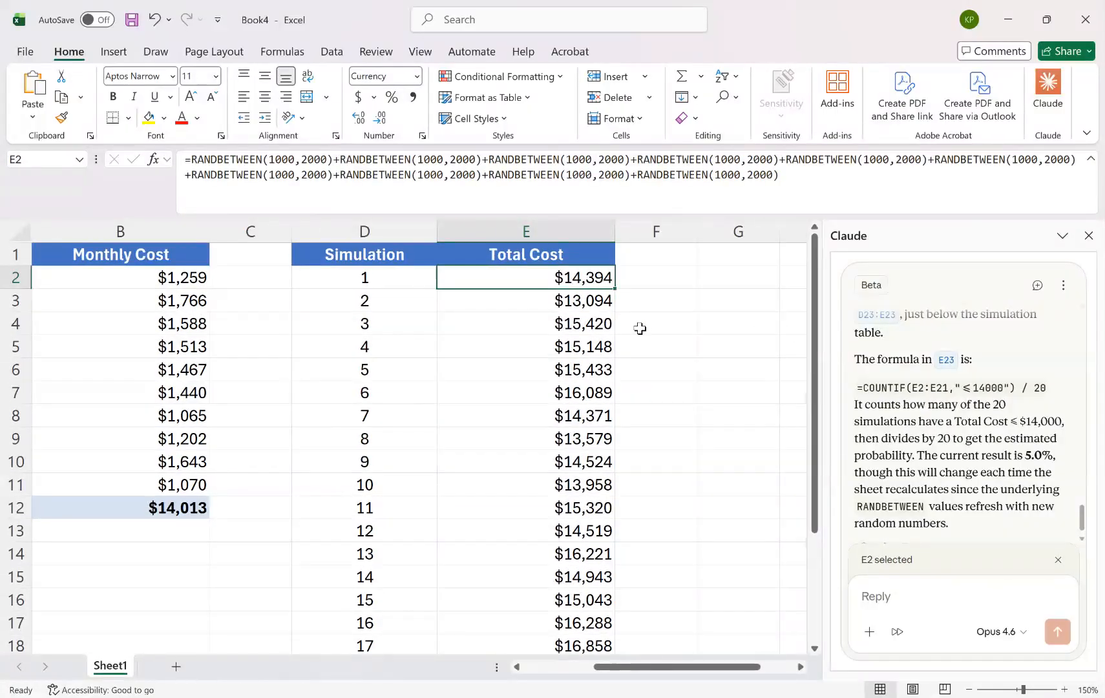
left_click(703, 398)
left_click_drag(814, 415, 813, 530)
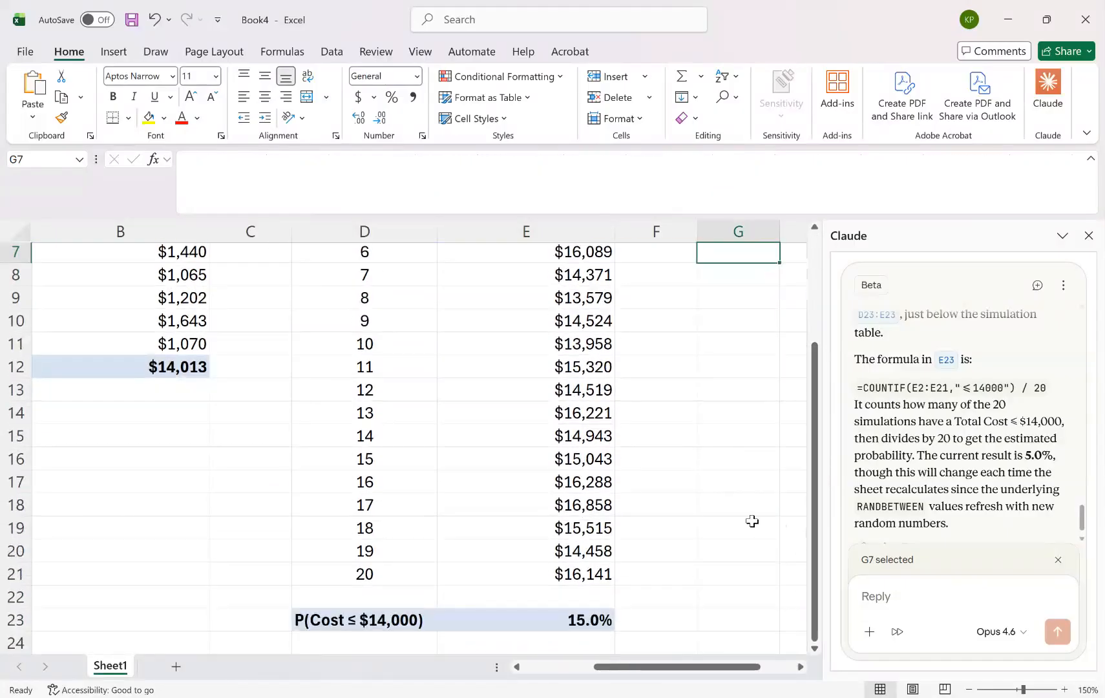
Recalculate the sheet several times to generate new simulated costs and a new probability each time.
key("F9")
key("F9")
key("F9")
key("F9")
key("F9")
key("F9")
key("F9")
key("F9")
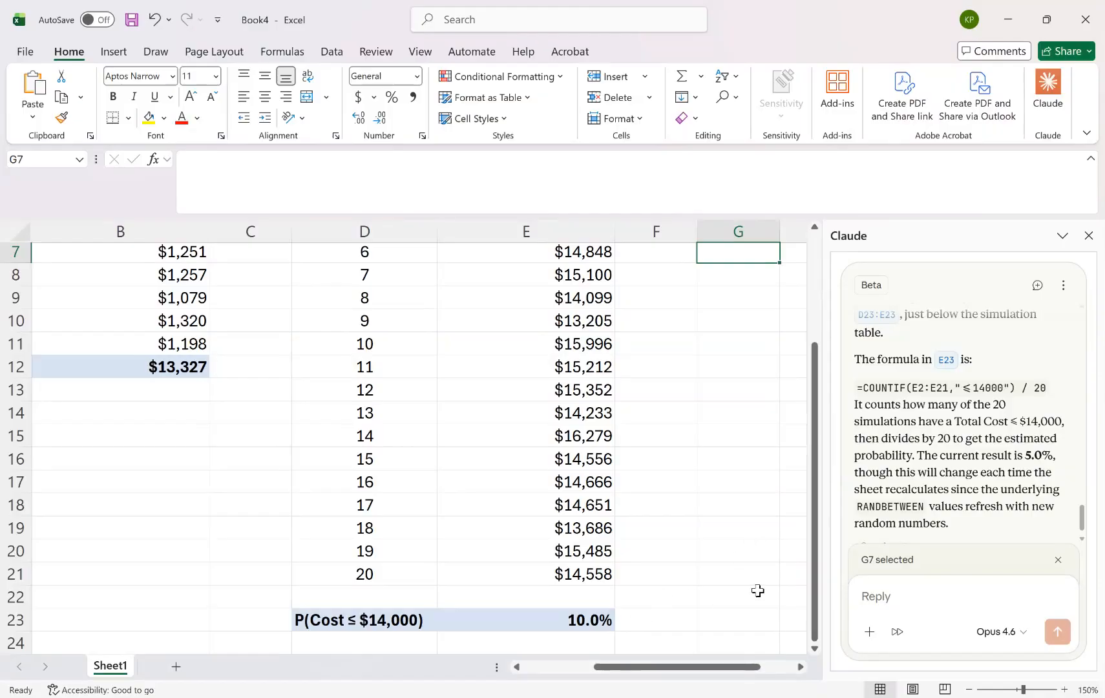
key("F9")
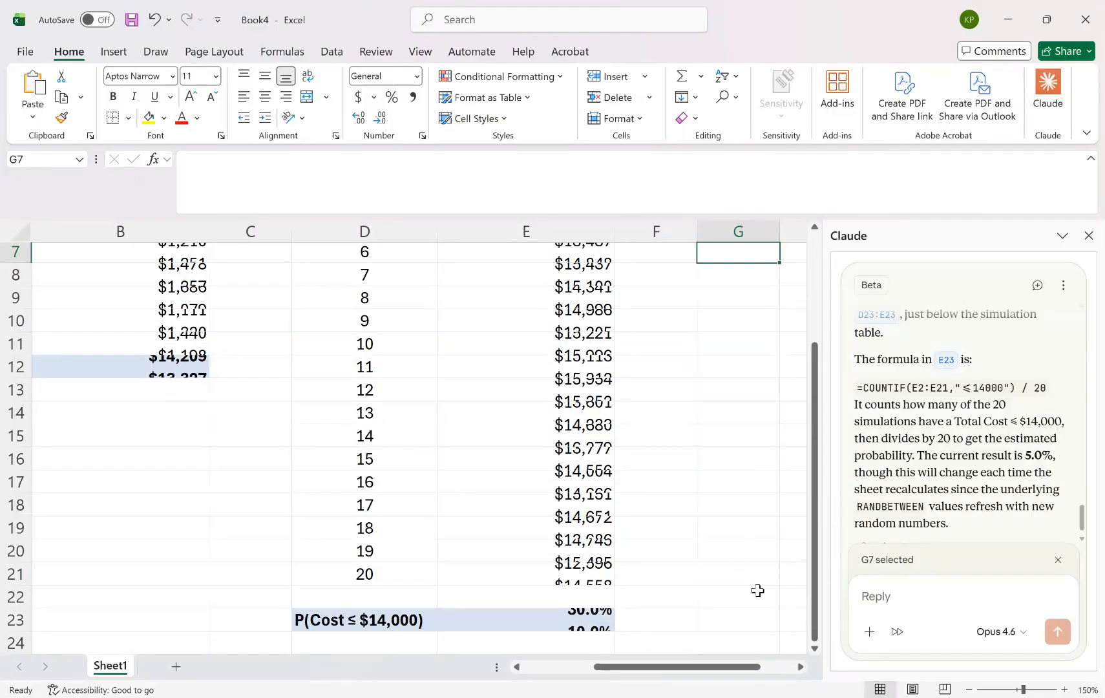
key("F9")
key("F9")
key("F9")
key("F9")
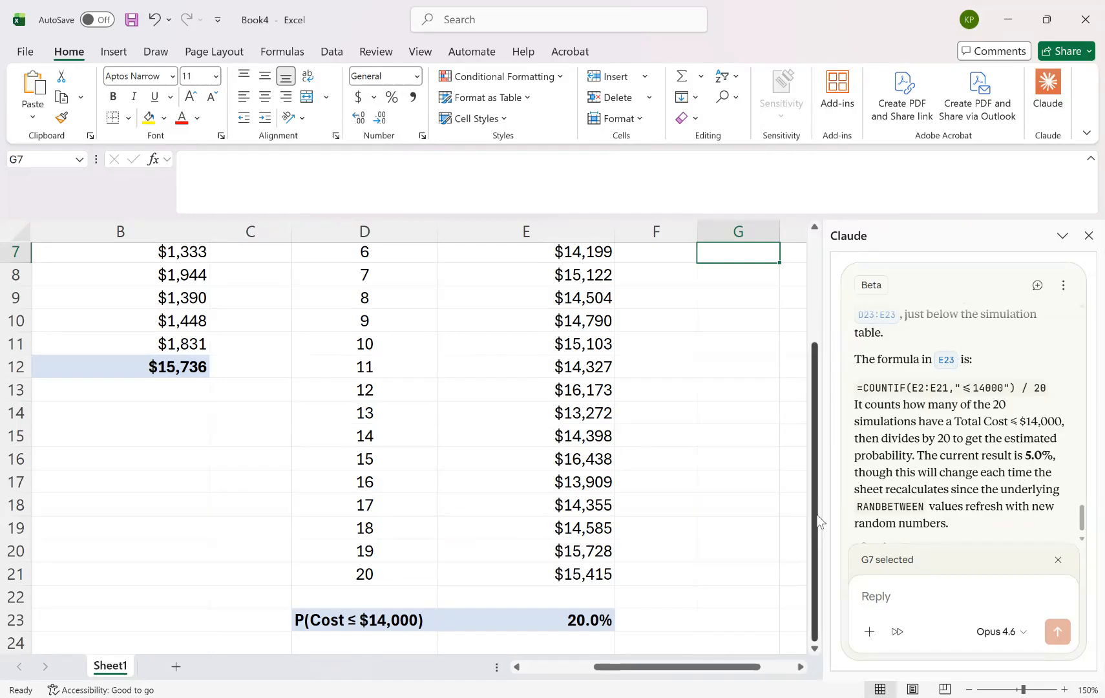
Review the cost component table, the 20 simulations and the probability row across the sheet.
left_click_drag(813, 500, 797, 400)
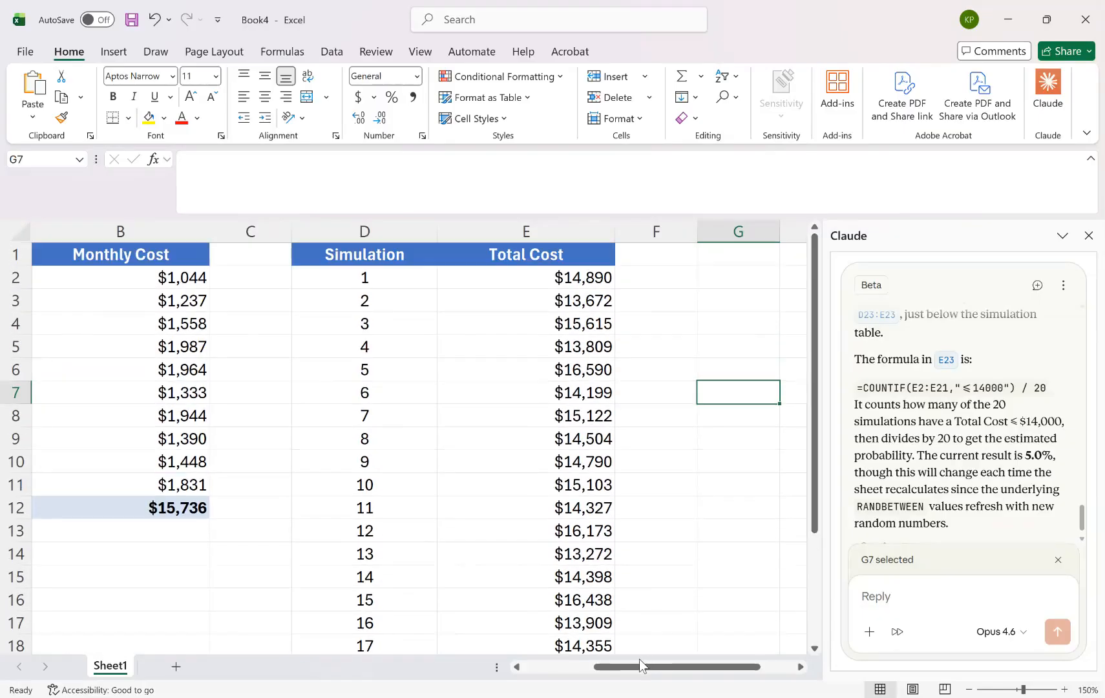
left_click_drag(625, 667, 564, 671)
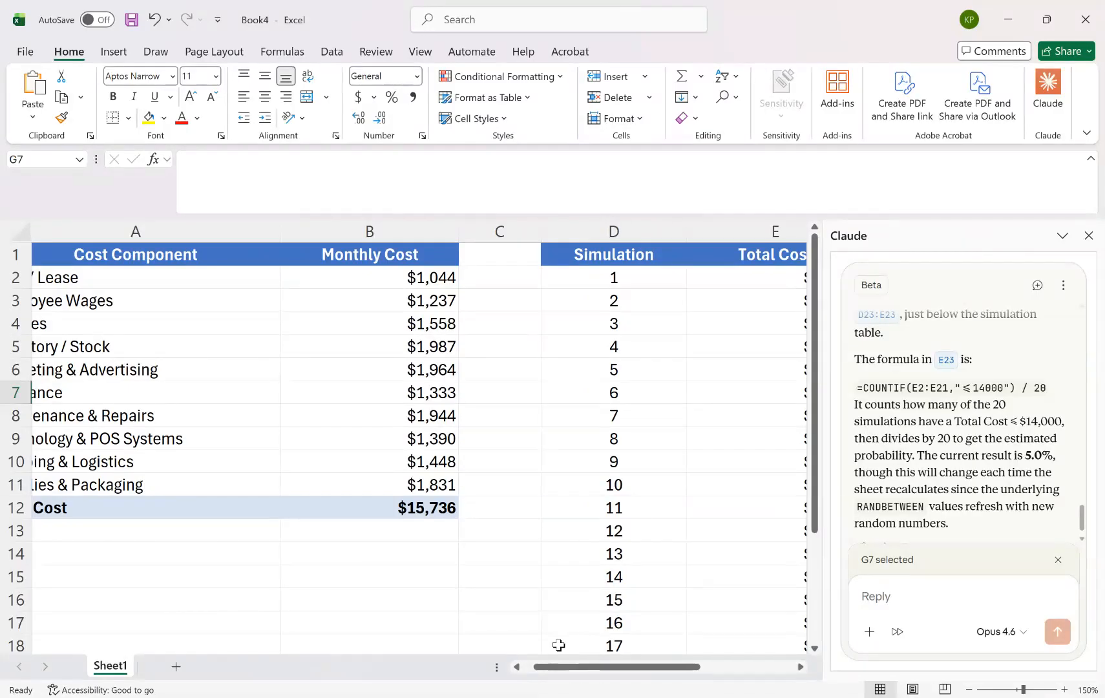
left_click_drag(546, 667, 526, 672)
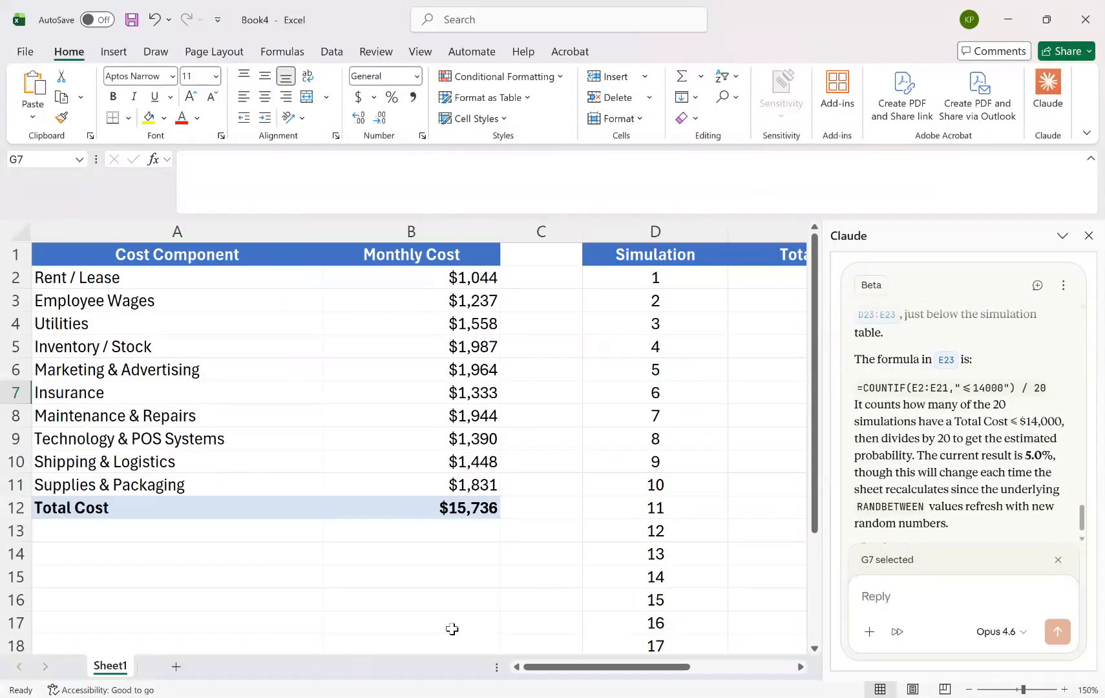
left_click_drag(550, 669, 653, 669)
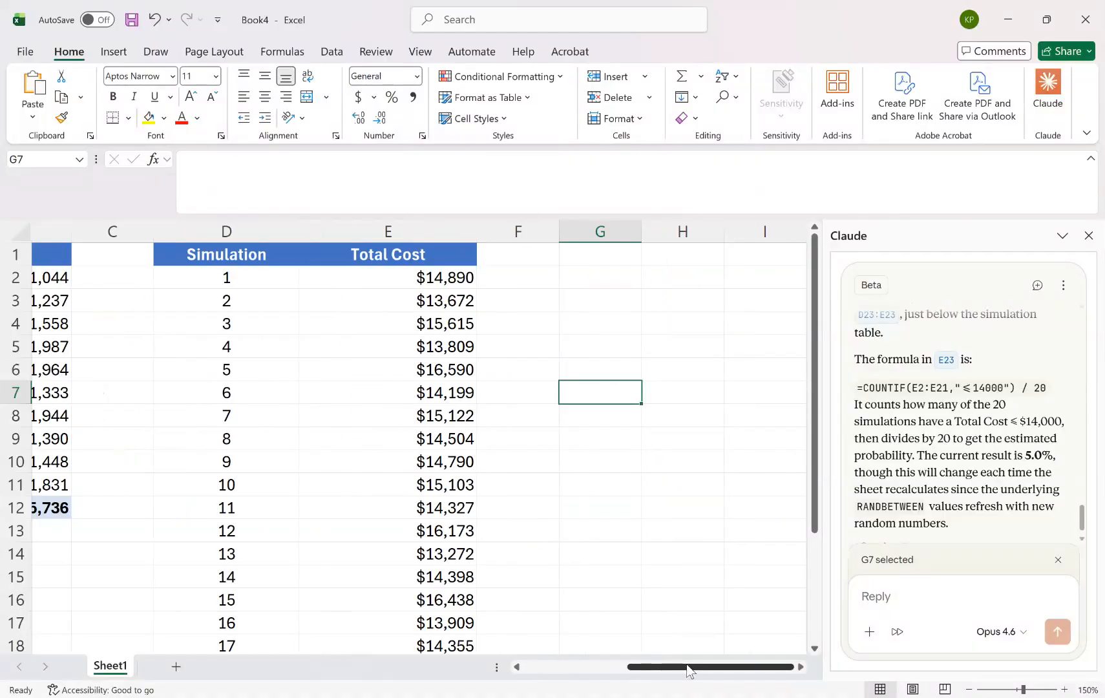
left_click_drag(814, 521, 814, 618)
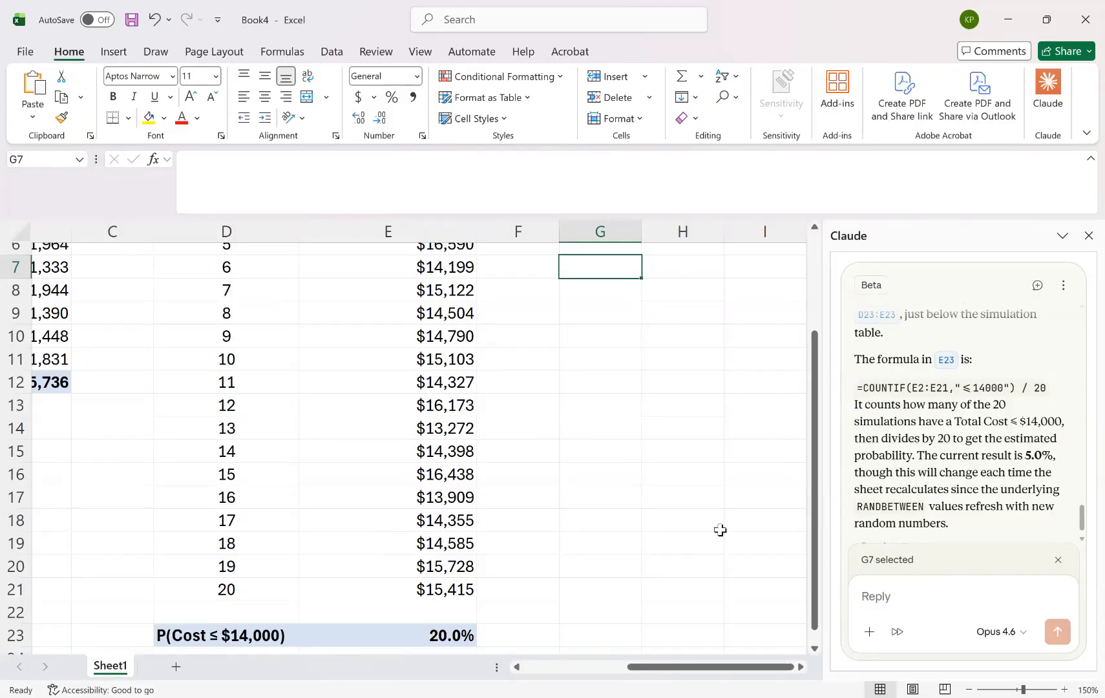
left_click(815, 290)
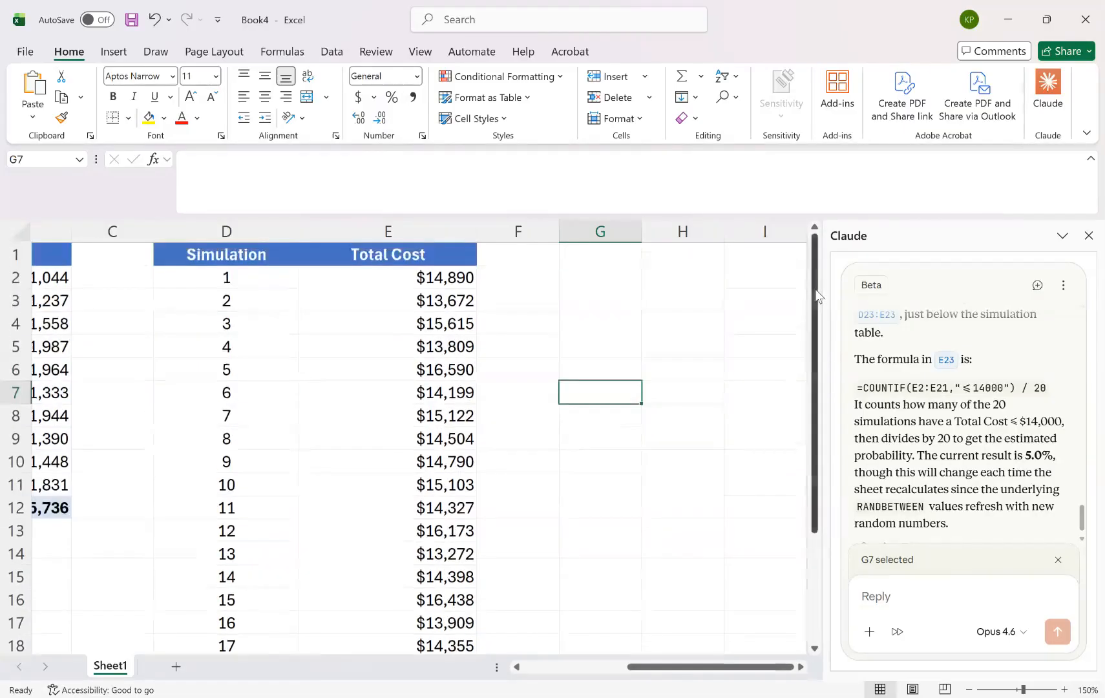